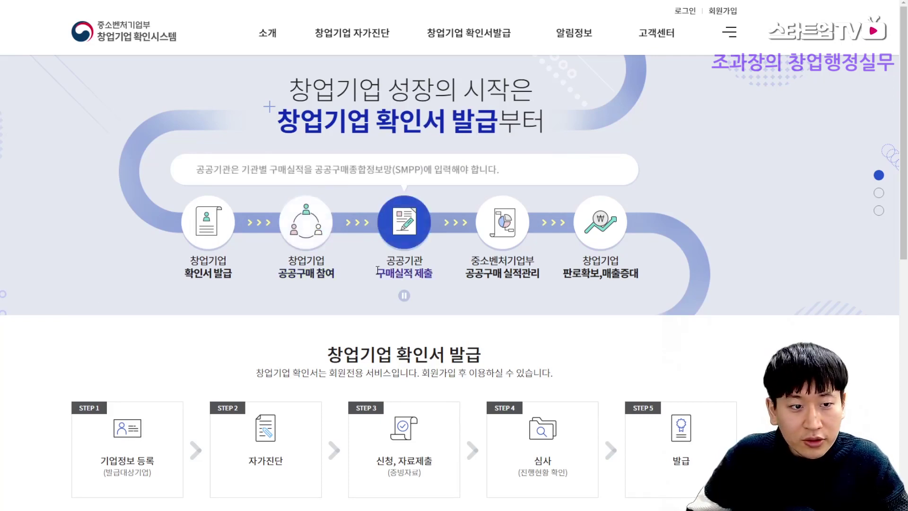
Step through the banner stages from 공공구매 참여 to 판로확보,매출증대 and read each stage's description
left_click(317, 235)
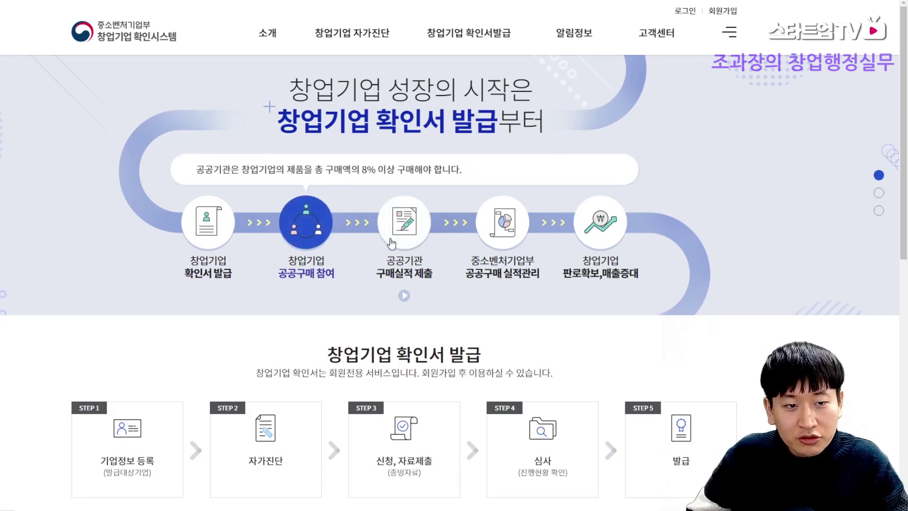
left_click(429, 224)
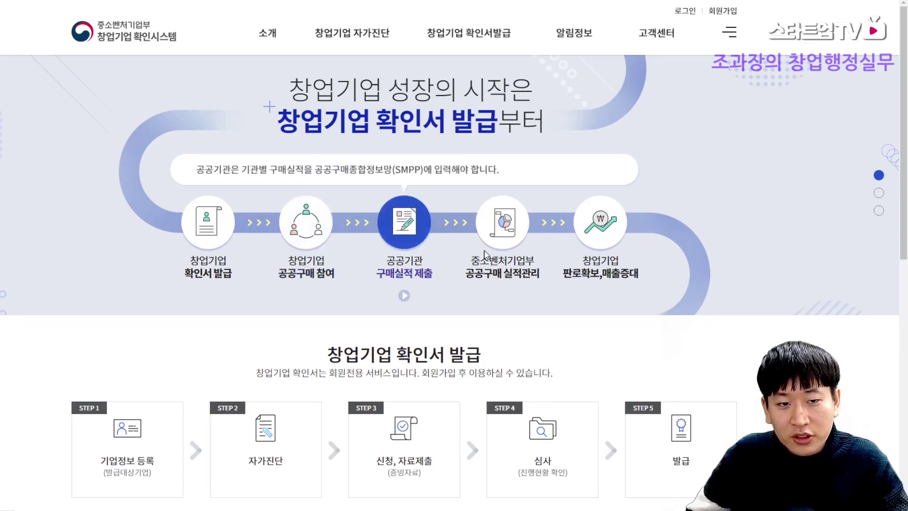
left_click(511, 234)
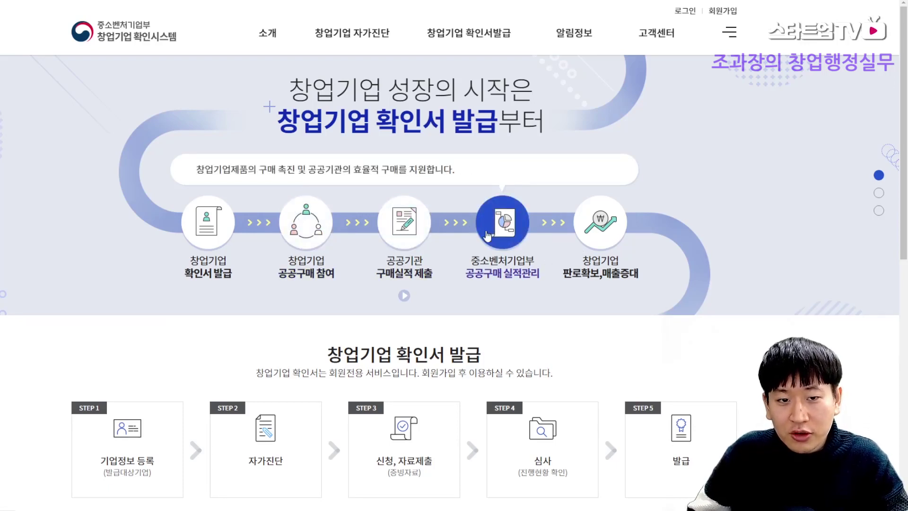
left_click(617, 237)
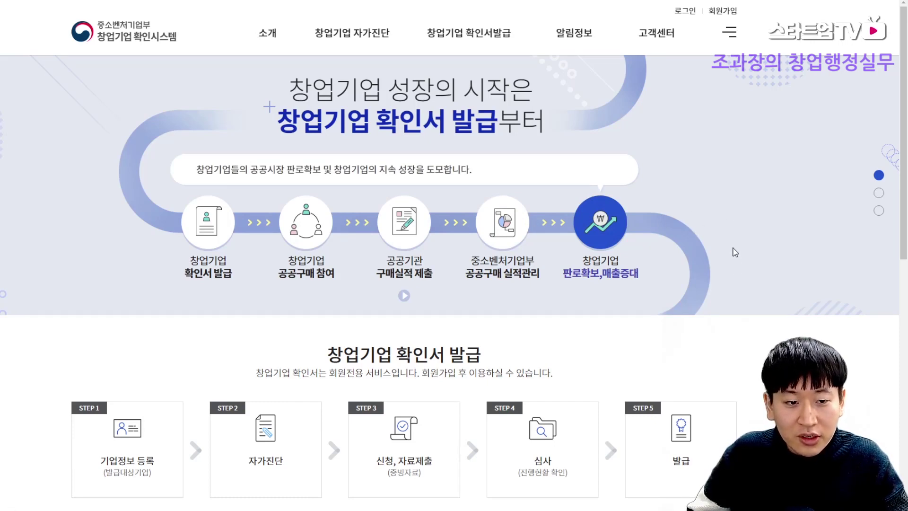
scroll(735, 251, "down", 2)
scroll(735, 251, "up", 2)
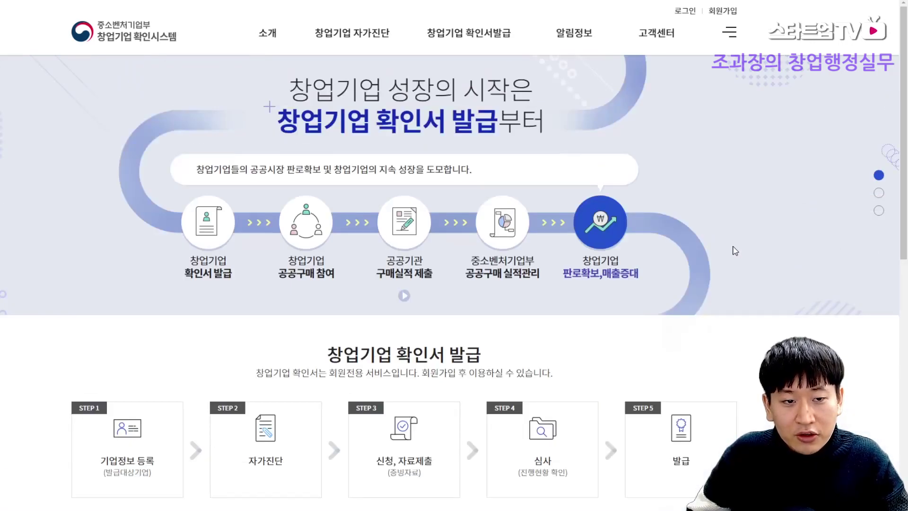
Examine the 창업기업 확인서 발급 section on the home page, including its membership note and issuance steps
scroll(735, 251, "down", 4)
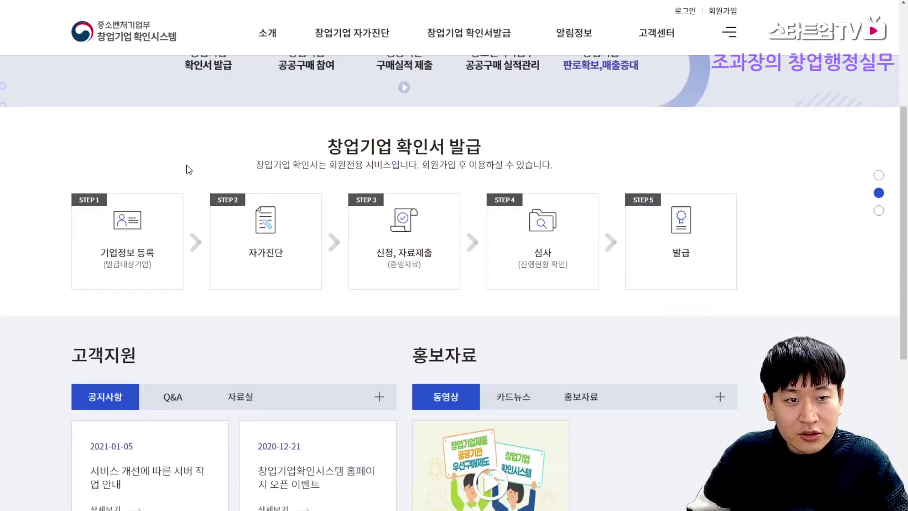
left_click_drag(210, 150, 575, 166)
left_click(548, 165)
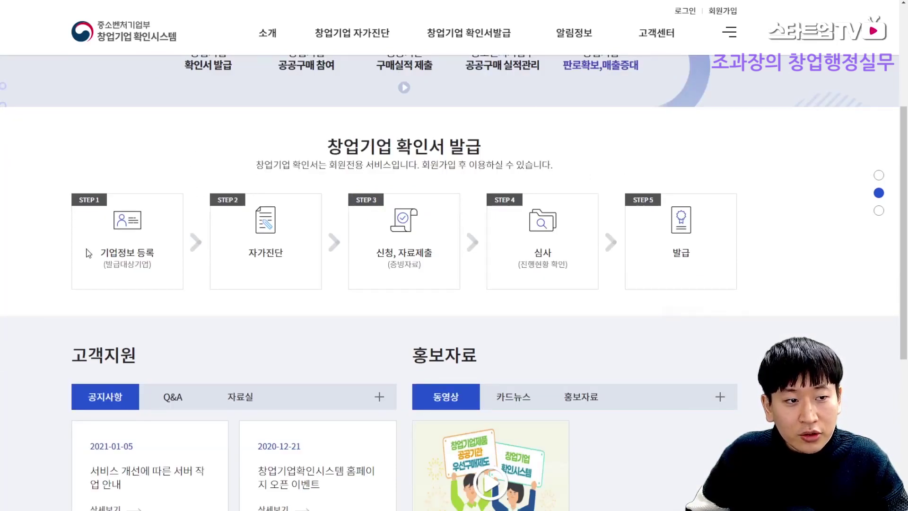
left_click_drag(322, 145, 640, 146)
left_click(641, 147)
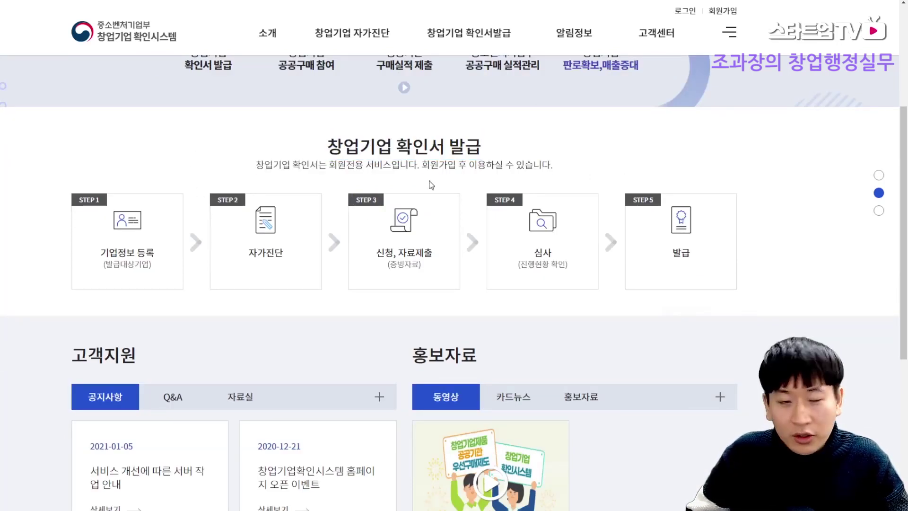
left_click_drag(241, 164, 626, 167)
left_click(621, 168)
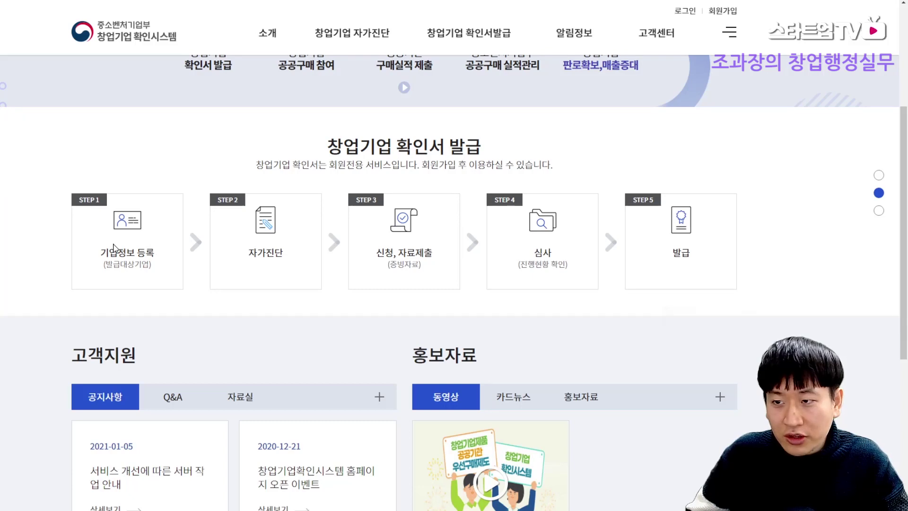
left_click_drag(224, 259, 337, 252)
left_click(338, 252)
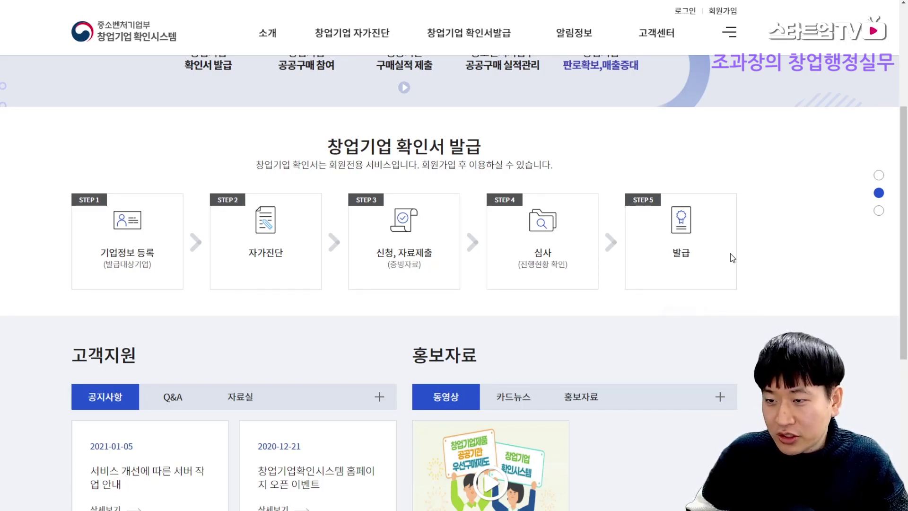
Open the 법령 및 제도 page and read its 우선구매제도 section on requirements and target public institutions
scroll(559, 230, "down", 5)
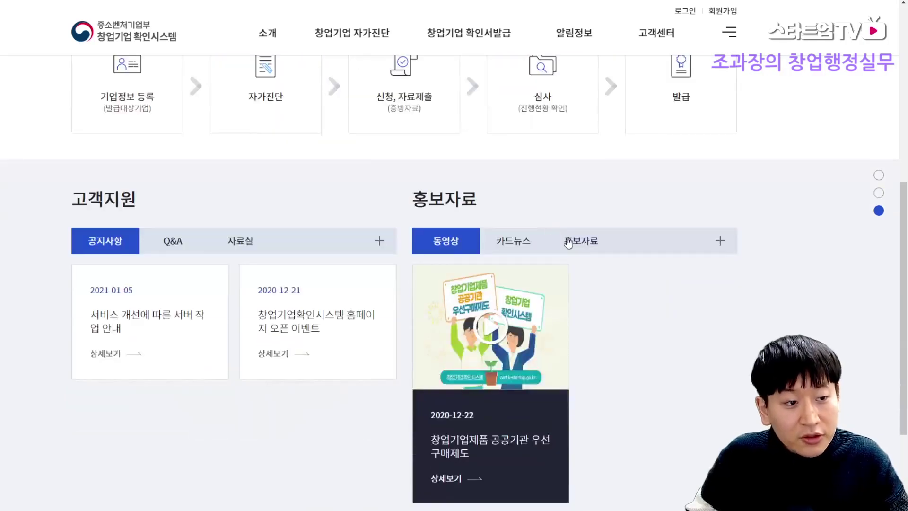
scroll(402, 239, "up", 7)
scroll(416, 232, "up", 3)
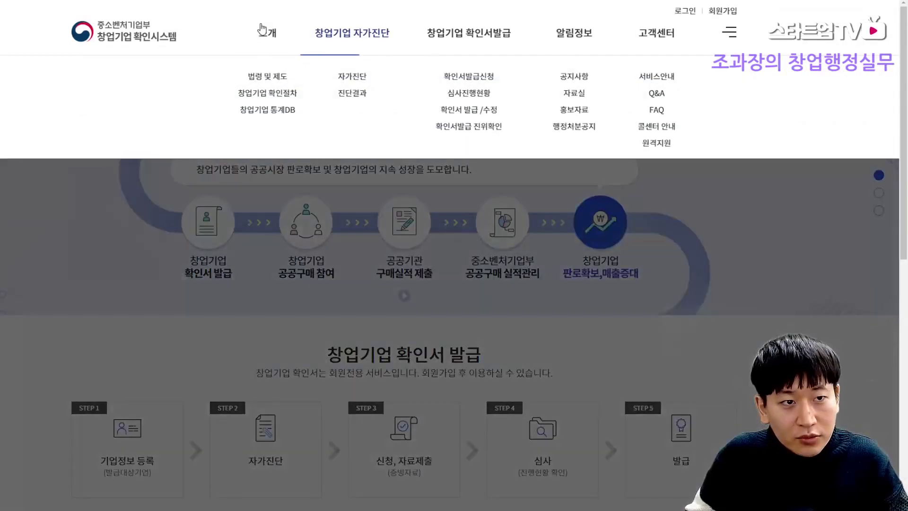
left_click(265, 76)
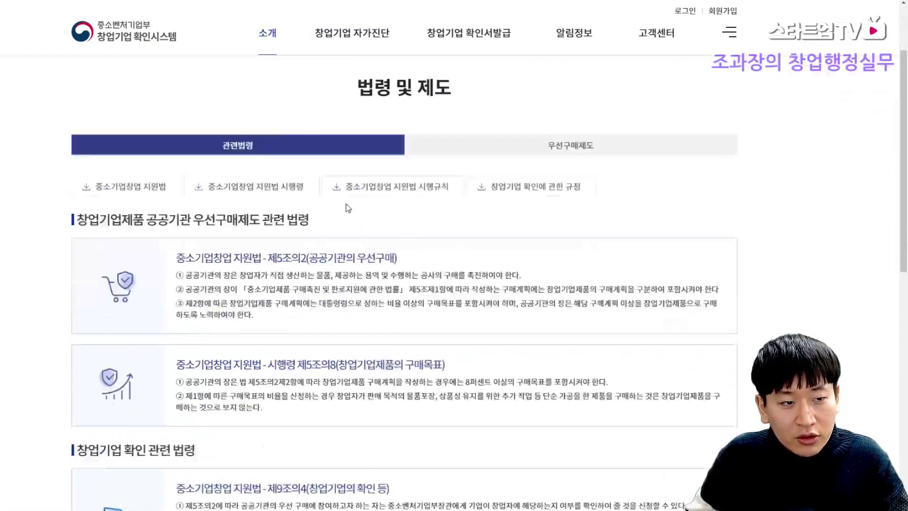
left_click(548, 201)
scroll(341, 222, "down", 3)
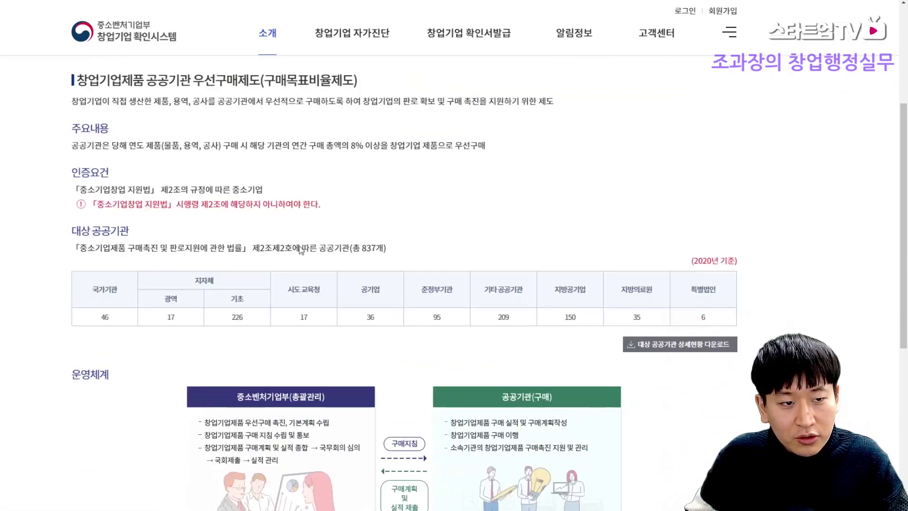
left_click_drag(390, 163, 602, 257)
left_click(544, 227)
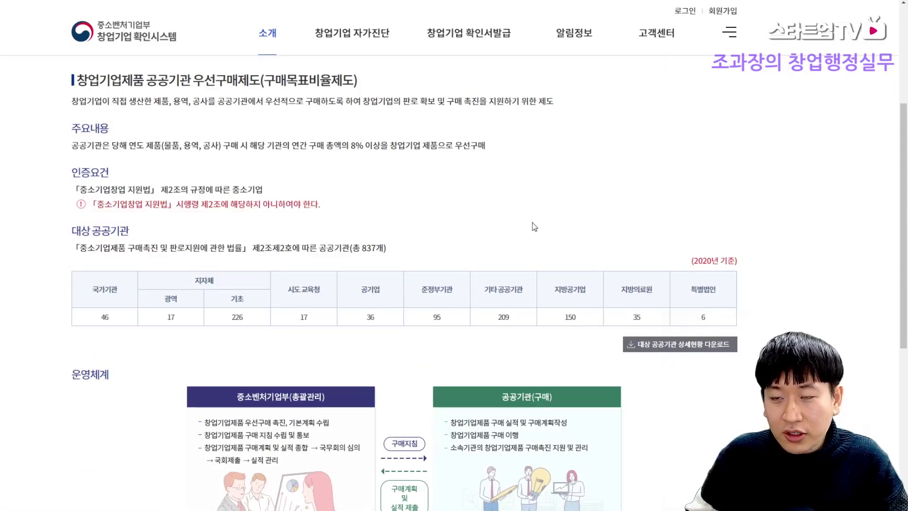
Open the 창업기업 확인절차 page and examine the definition and scope of a startup under 창업기업 기준
scroll(547, 217, "up", 4)
mouse_move(260, 55)
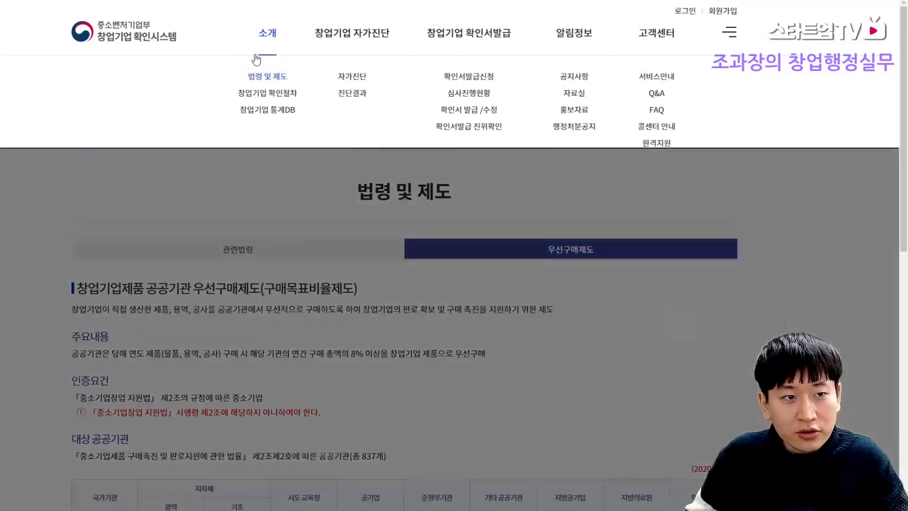
left_click(276, 93)
scroll(323, 312, "down", 3)
scroll(410, 265, "up", 1)
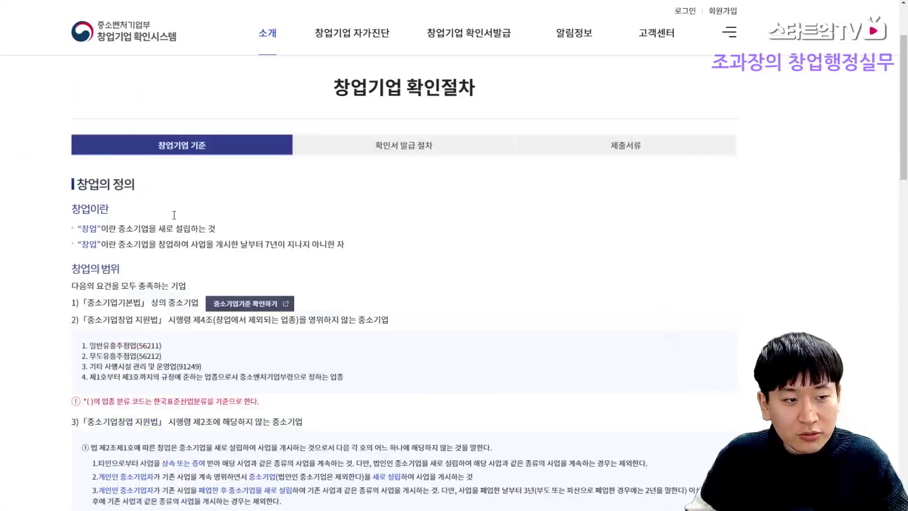
left_click_drag(208, 201, 420, 321)
left_click(421, 321)
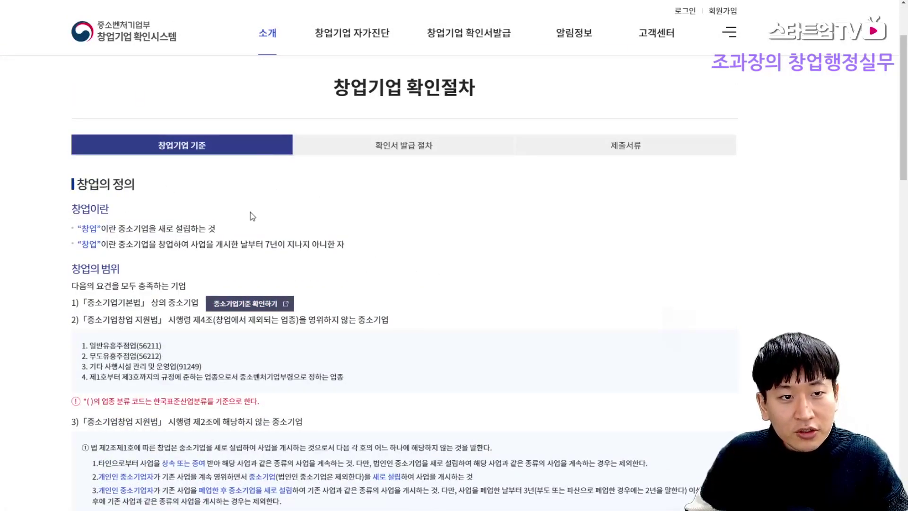
scroll(376, 264, "down", 1)
left_click_drag(147, 159, 388, 268)
left_click(380, 245)
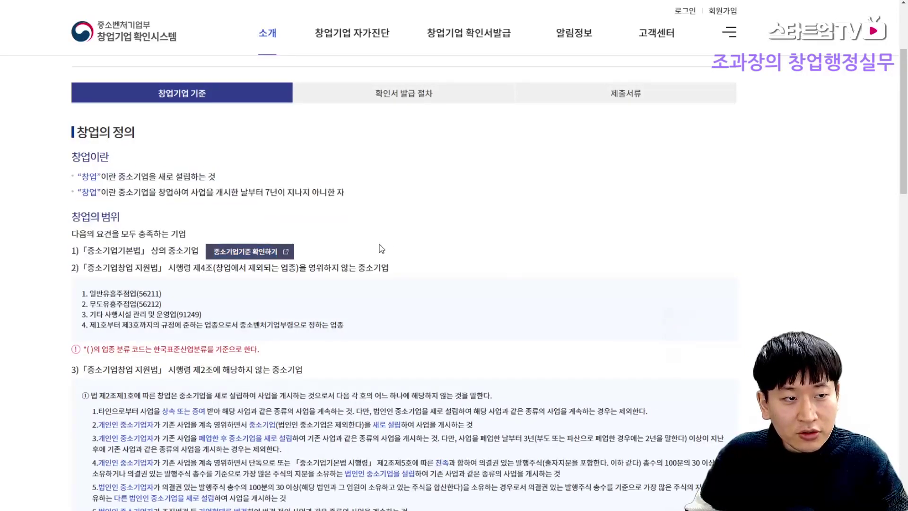
Examine the list of business types excluded from startups under 시행령 제4조
scroll(429, 241, "down", 3)
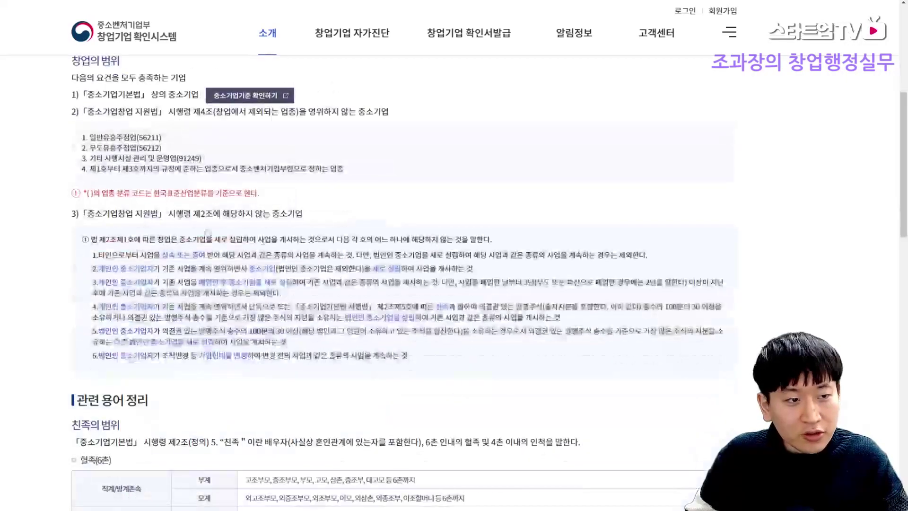
left_click_drag(90, 138, 348, 176)
left_click(355, 223)
scroll(355, 226, "up", 1)
left_click_drag(93, 188, 307, 222)
left_click(314, 218)
left_click_drag(241, 215, 399, 232)
left_click(400, 233)
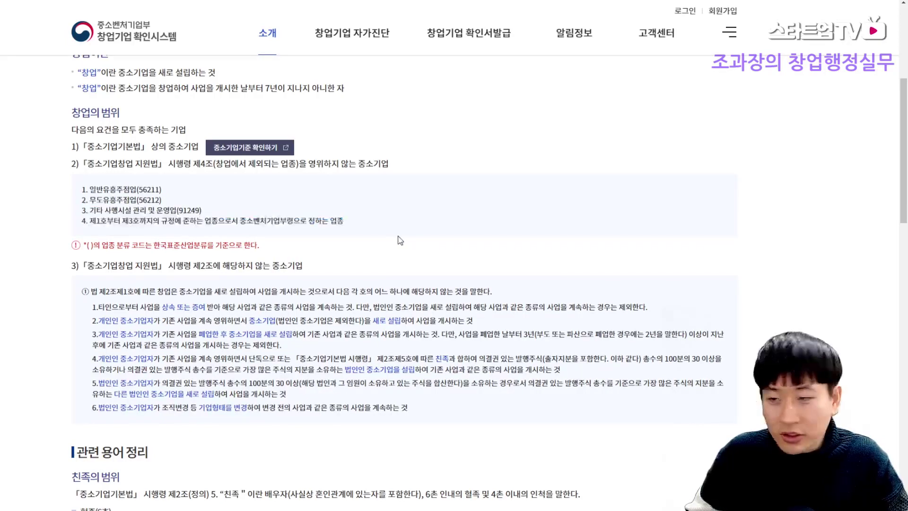
Examine the six cases under 시행령 제2조 that do not count as founding a startup
scroll(364, 231, "down", 3)
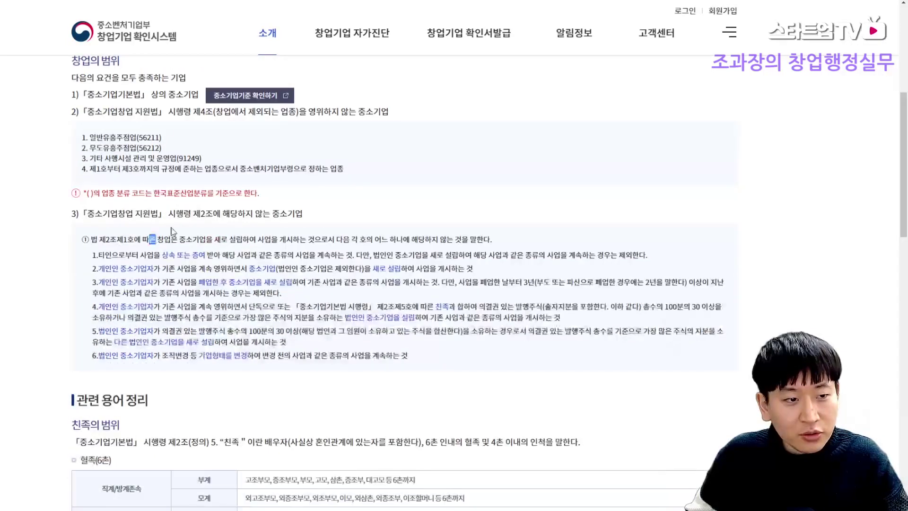
left_click_drag(236, 146, 414, 251)
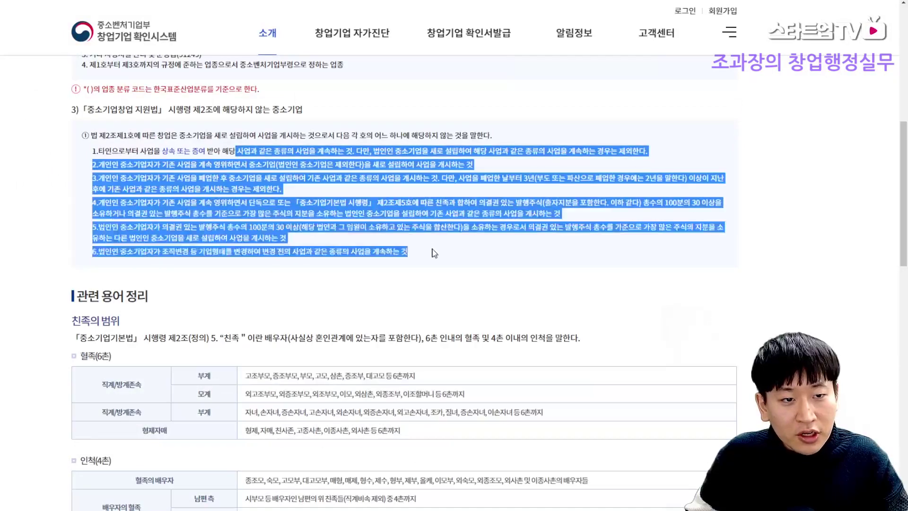
left_click(419, 252)
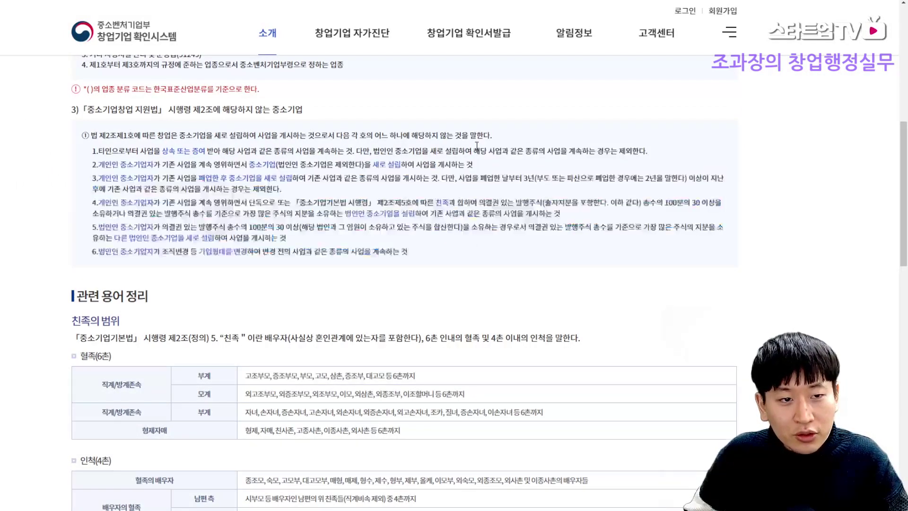
scroll(495, 231, "up", 2)
left_click_drag(249, 239, 533, 374)
left_click(530, 372)
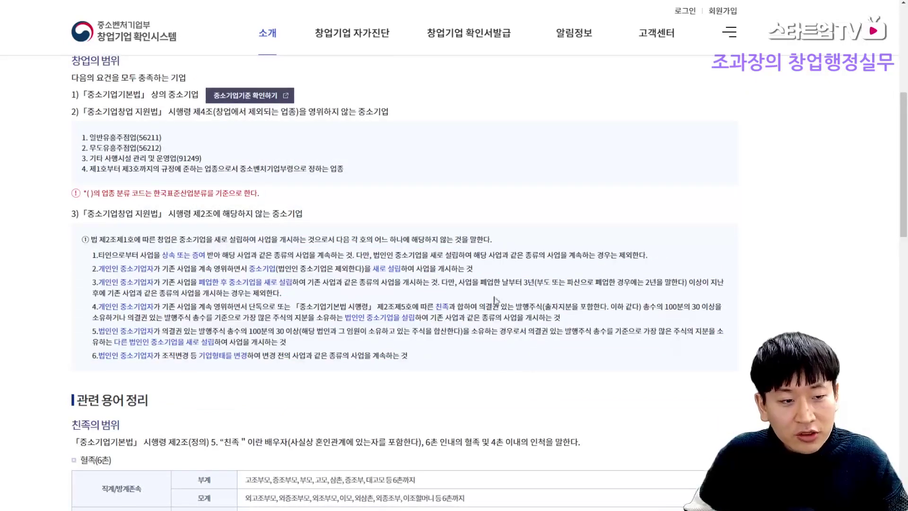
scroll(497, 302, "down", 4)
scroll(494, 310, "up", 4)
scroll(473, 298, "down", 2)
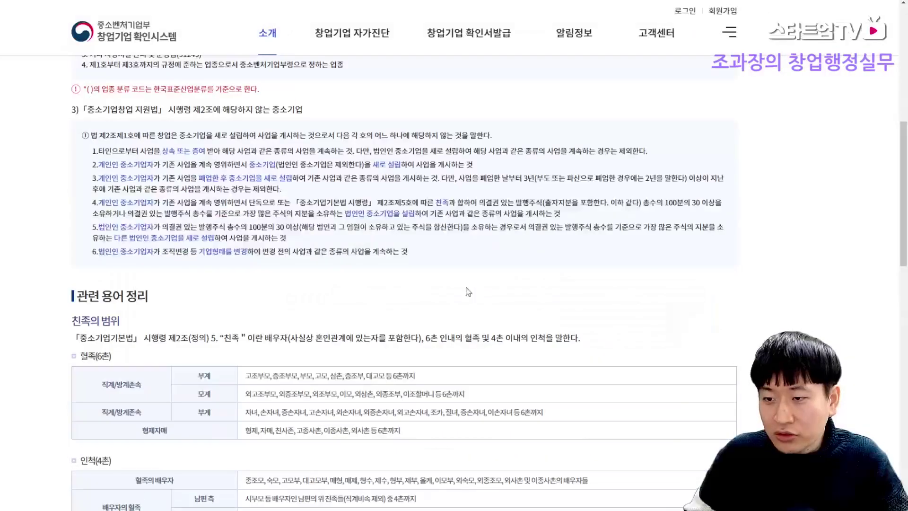
left_click_drag(489, 265, 337, 89)
left_click(363, 133)
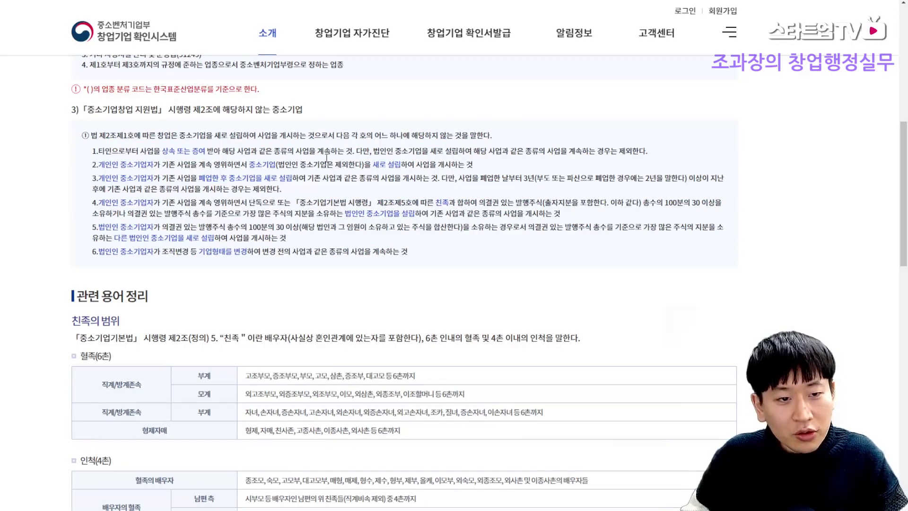
left_click_drag(292, 135, 477, 235)
left_click(476, 236)
Examine the 친족의 범위 tables and family chart in the related terms section
scroll(457, 225, "down", 3)
scroll(457, 225, "down", 3)
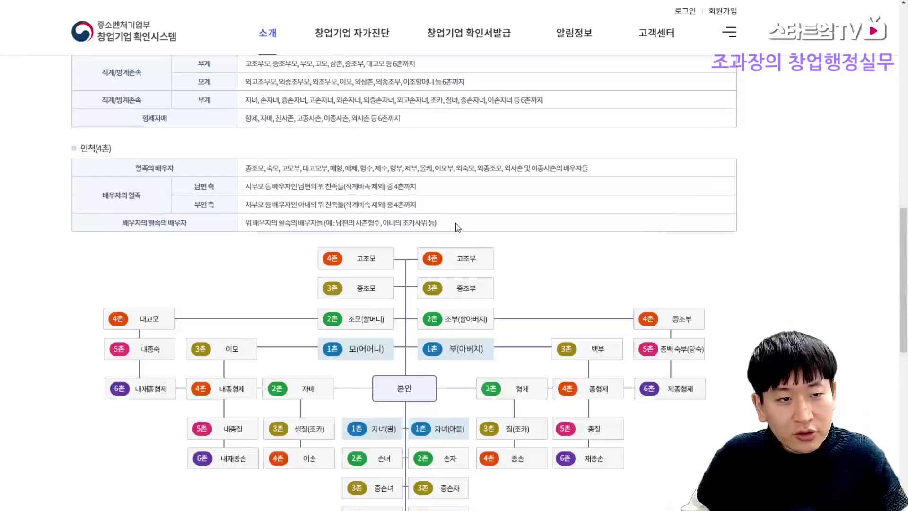
scroll(457, 224, "up", 3)
left_click_drag(225, 134, 588, 325)
left_click(588, 326)
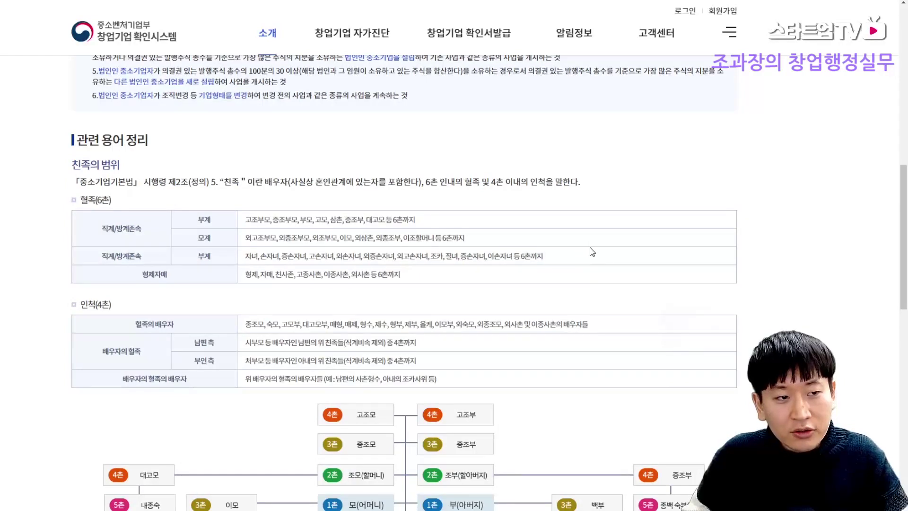
Show the 확인서 발급 절차 section and review its issuance stages, processing periods and certificate validity
scroll(591, 250, "up", 20)
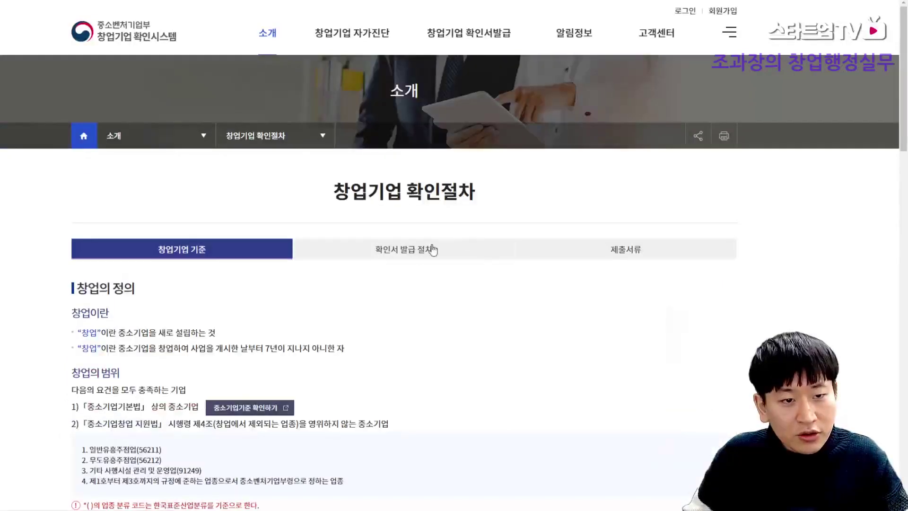
left_click(414, 256)
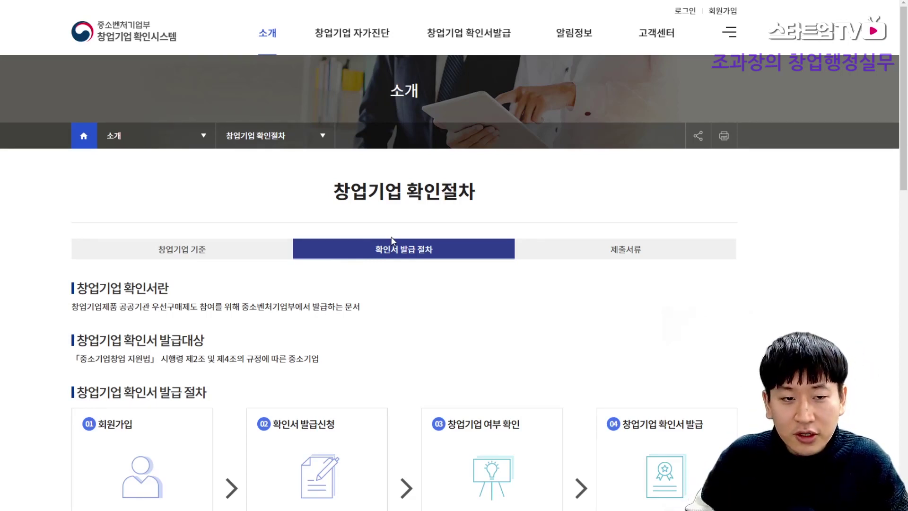
scroll(392, 240, "down", 2)
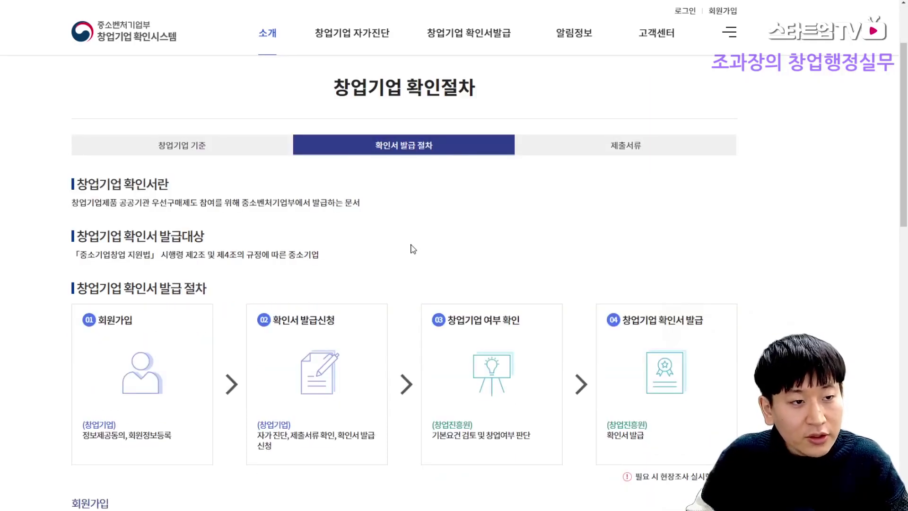
scroll(416, 244, "down", 1)
left_click_drag(171, 174, 458, 305)
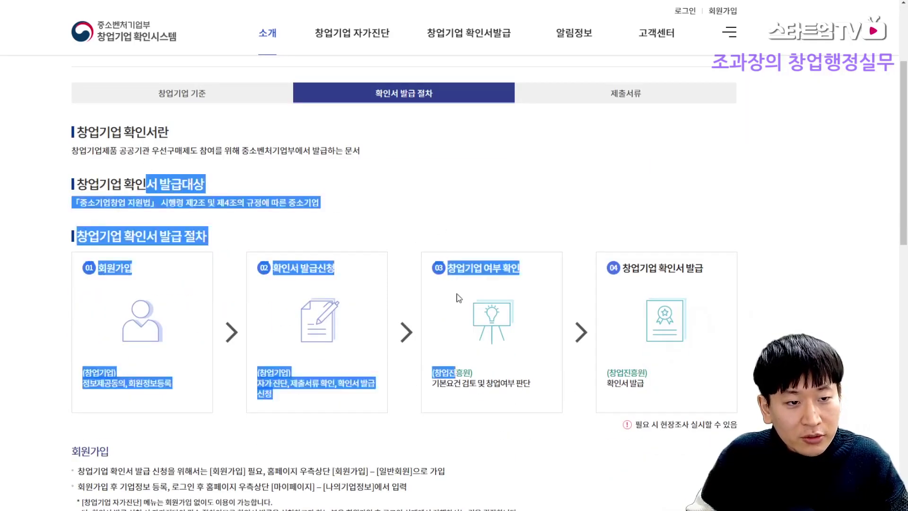
left_click(457, 300)
scroll(455, 288, "down", 5)
scroll(455, 289, "down", 5)
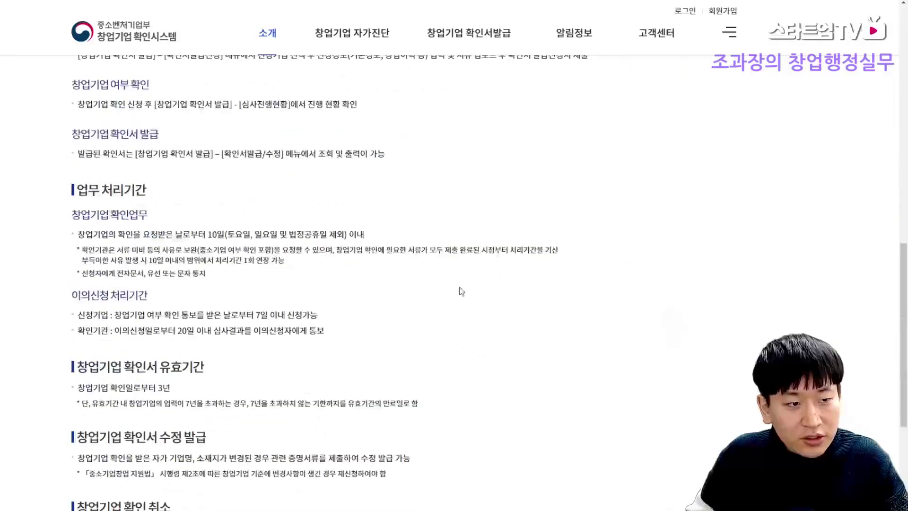
scroll(507, 300, "up", 3)
scroll(517, 303, "up", 8)
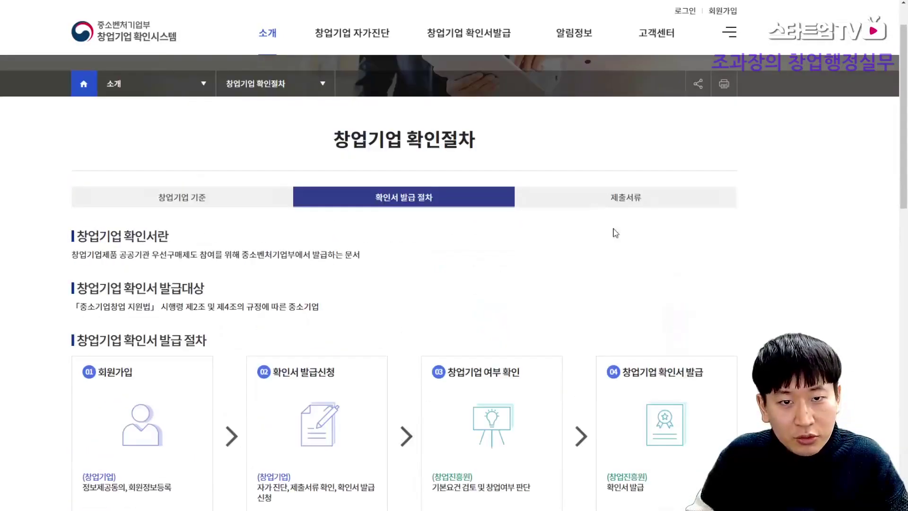
Show the 제출서류 section and review its submission notes and the 필수서류 common to individuals and corporations
left_click(651, 204)
scroll(542, 254, "down", 2)
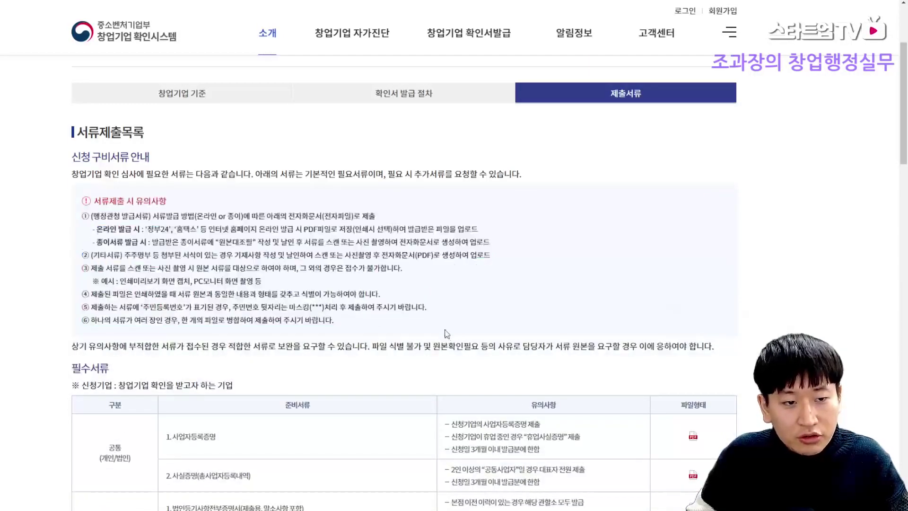
scroll(389, 257, "down", 3)
scroll(387, 258, "down", 2)
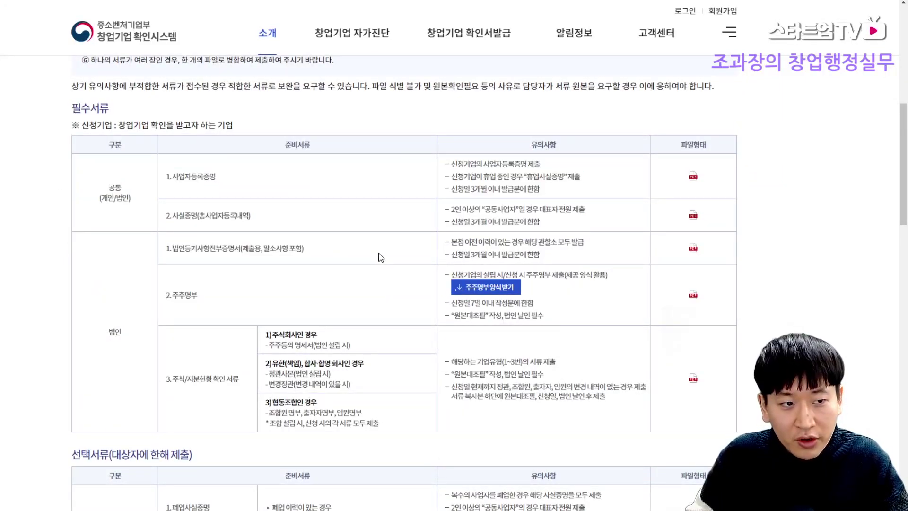
left_click_drag(167, 217, 339, 230)
left_click(340, 229)
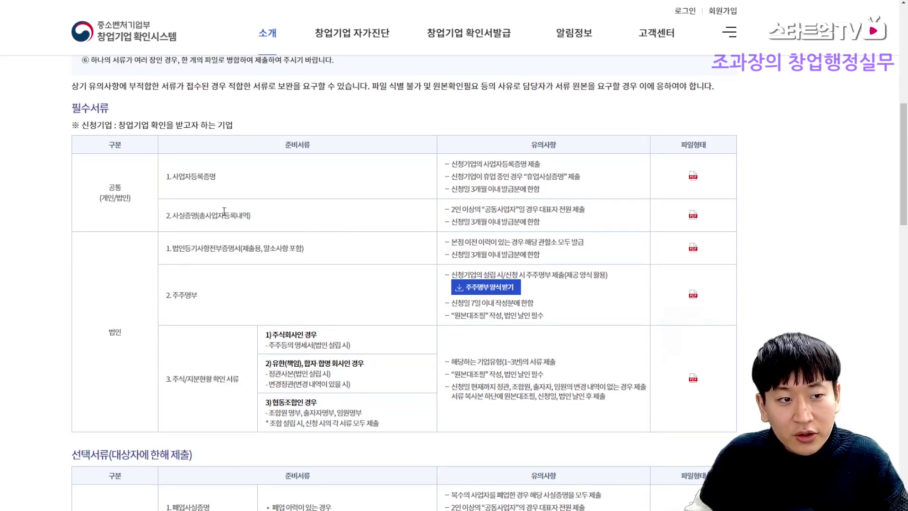
scroll(203, 216, "down", 1)
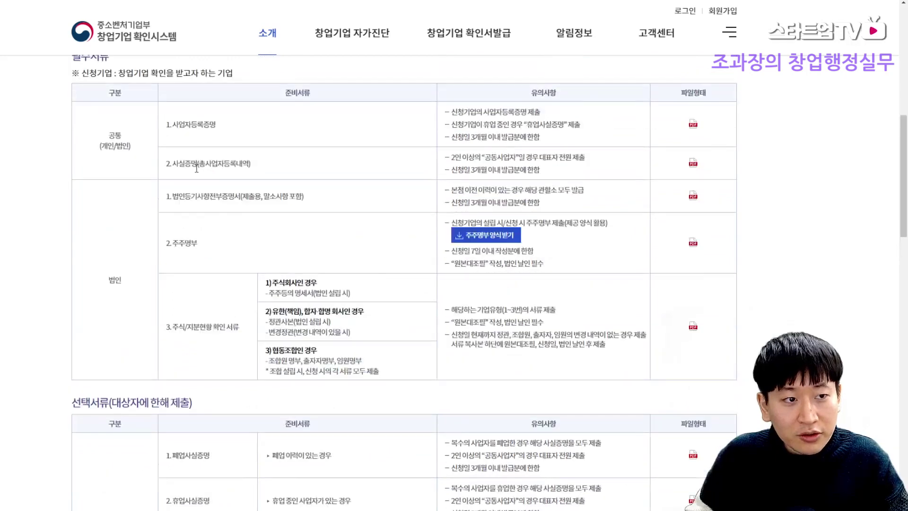
Examine the 서류 발급안내 table for 사업자등록증명, covering where and how to obtain it
scroll(320, 176, "down", 9)
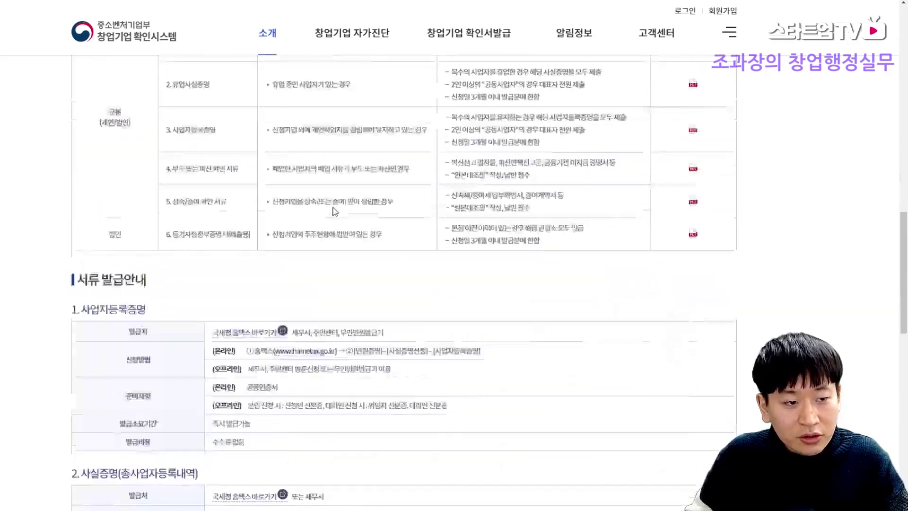
scroll(272, 263, "down", 2)
left_click_drag(116, 180, 528, 330)
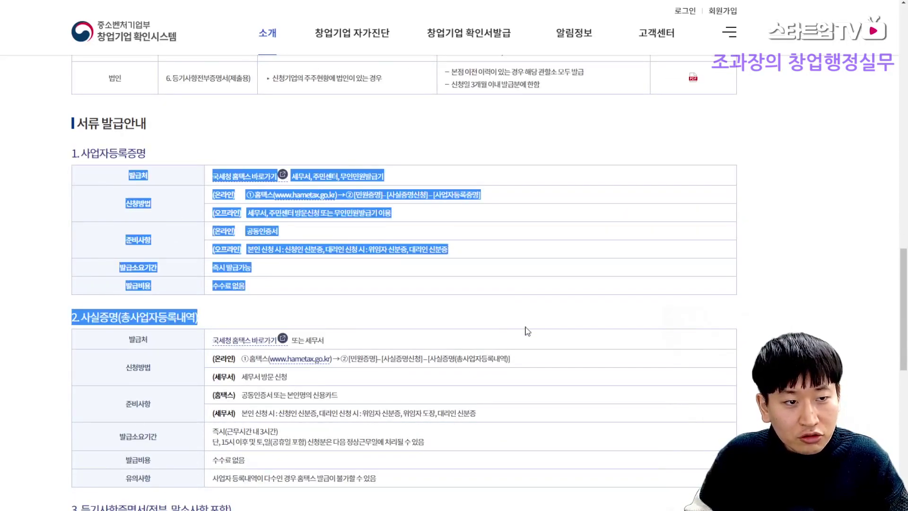
left_click(515, 299)
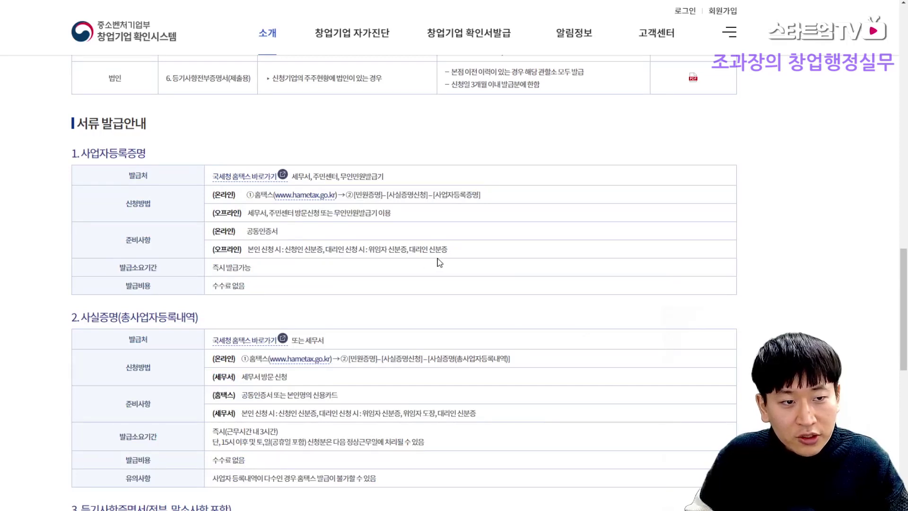
left_click_drag(505, 279, 526, 224)
left_click(527, 224)
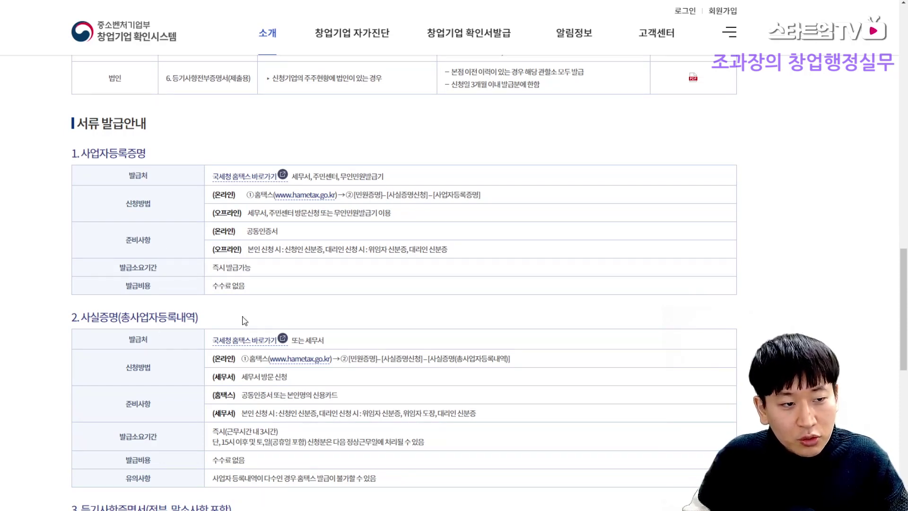
Examine the issuance guide for 사실증명(총사업자등록내역), including application methods, preparation items and cautions, through to the start of 등기사항증명서
left_click_drag(89, 322, 278, 321)
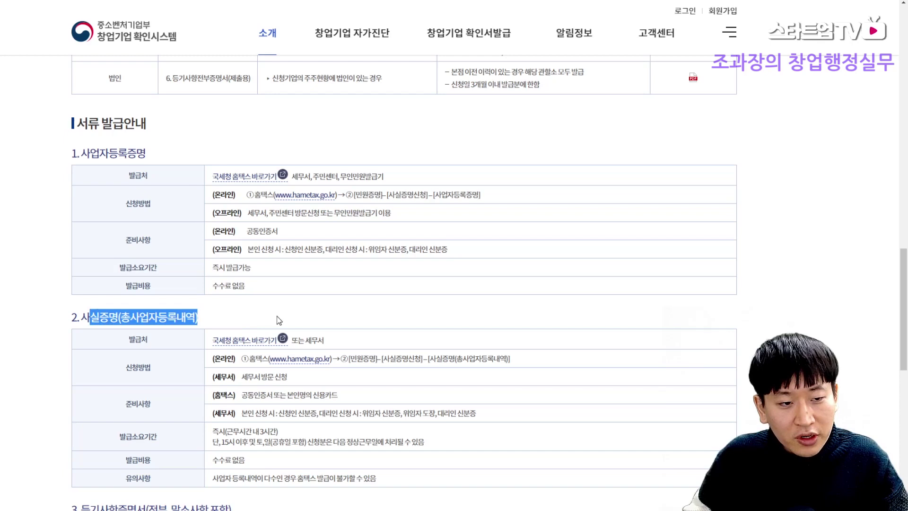
left_click(424, 319)
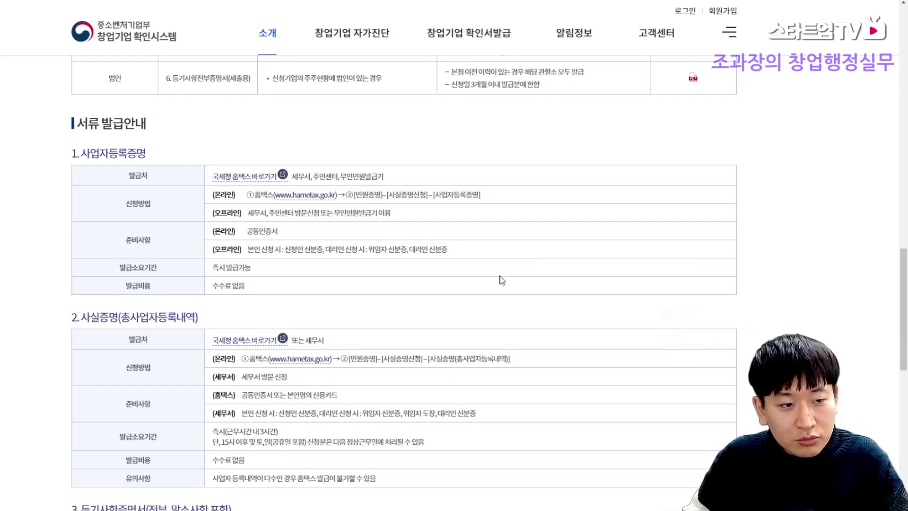
scroll(542, 287, "down", 3)
left_click_drag(506, 323, 549, 221)
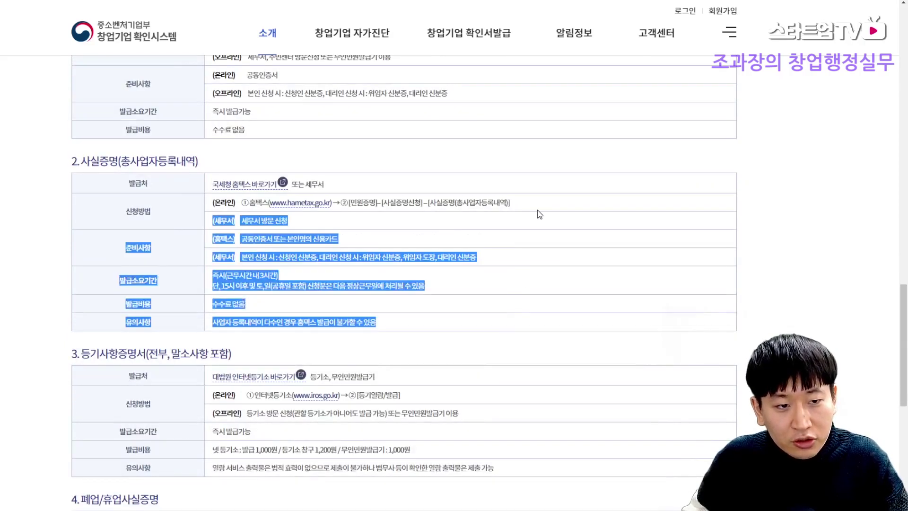
left_click(551, 223)
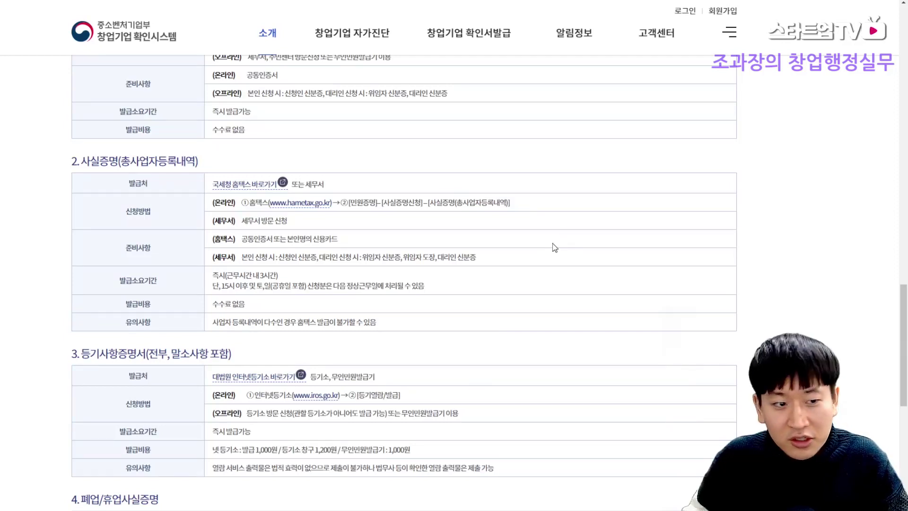
left_click_drag(537, 304, 551, 221)
left_click(554, 224)
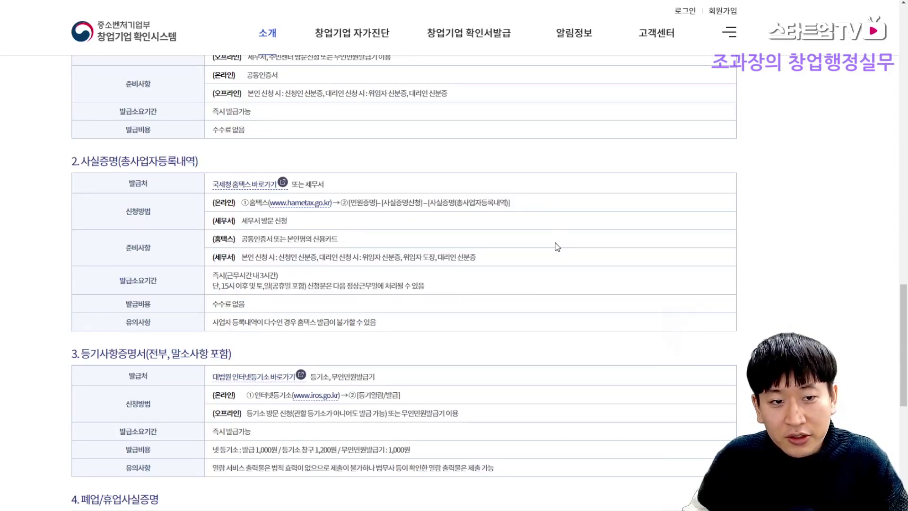
scroll(555, 247, "down", 2)
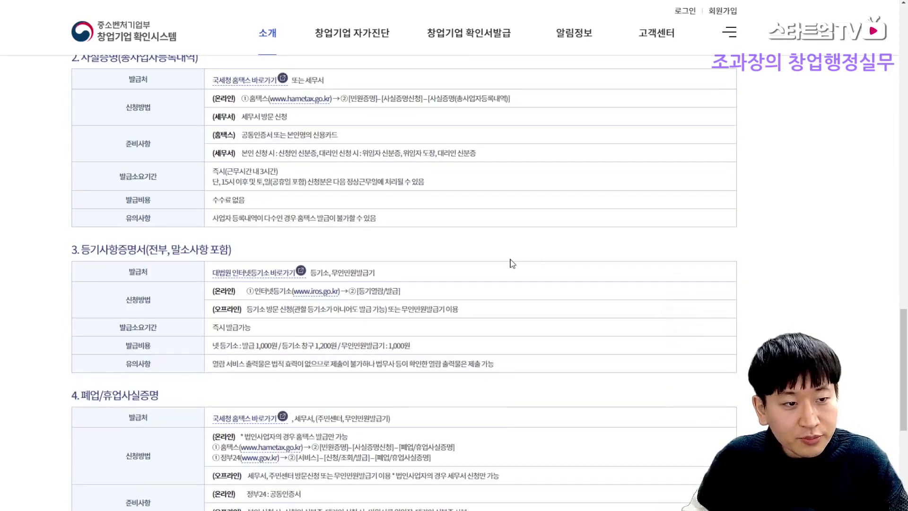
left_click_drag(355, 232, 523, 324)
left_click(523, 322)
Examine the 필수서류 rows for 법인: 법인등기사항전부증명서, 주주명부 and 주식/지분현황 확인 서류
scroll(523, 318, "up", 15)
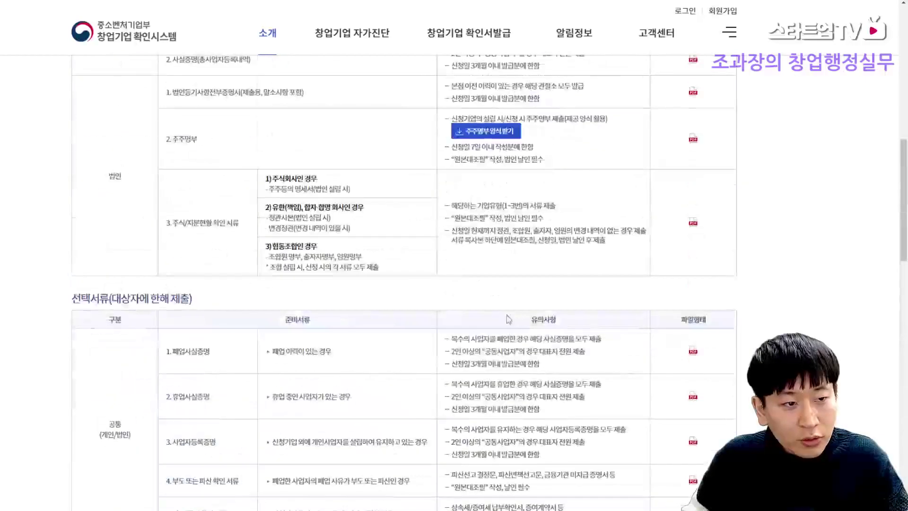
scroll(326, 323, "down", 1)
left_click_drag(166, 249, 323, 259)
left_click(323, 259)
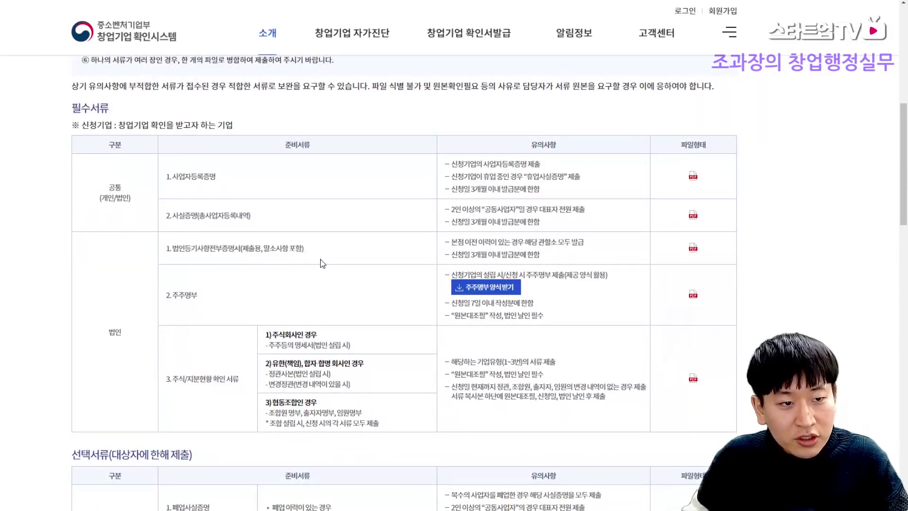
left_click_drag(177, 292, 265, 288)
left_click(265, 288)
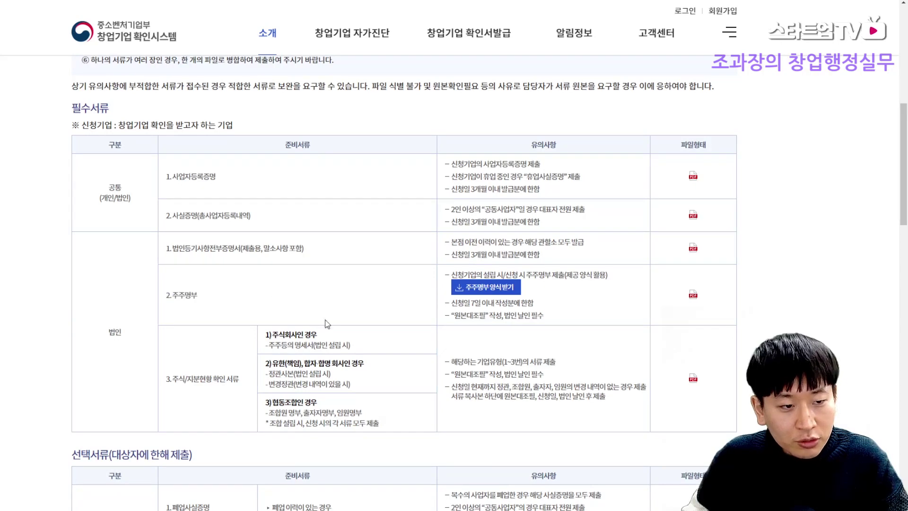
left_click_drag(235, 379, 391, 425)
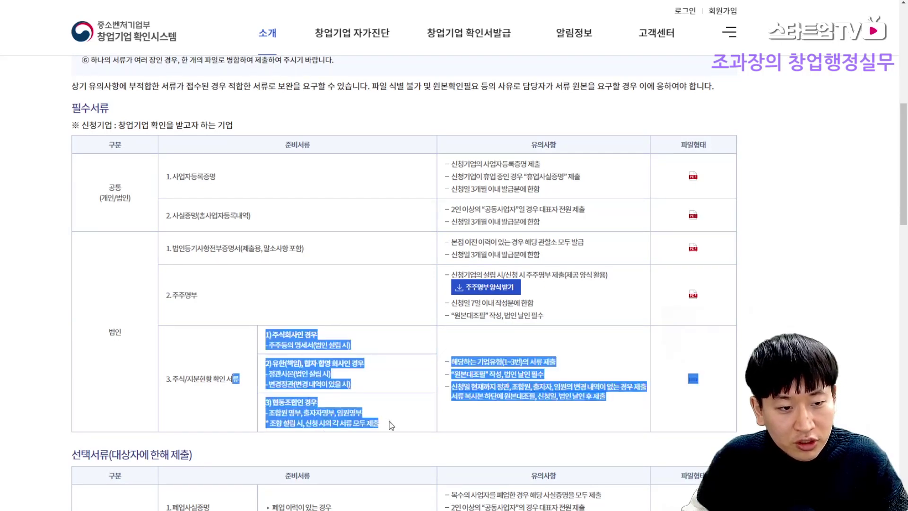
left_click(413, 403)
left_click_drag(264, 336, 372, 347)
left_click(372, 348)
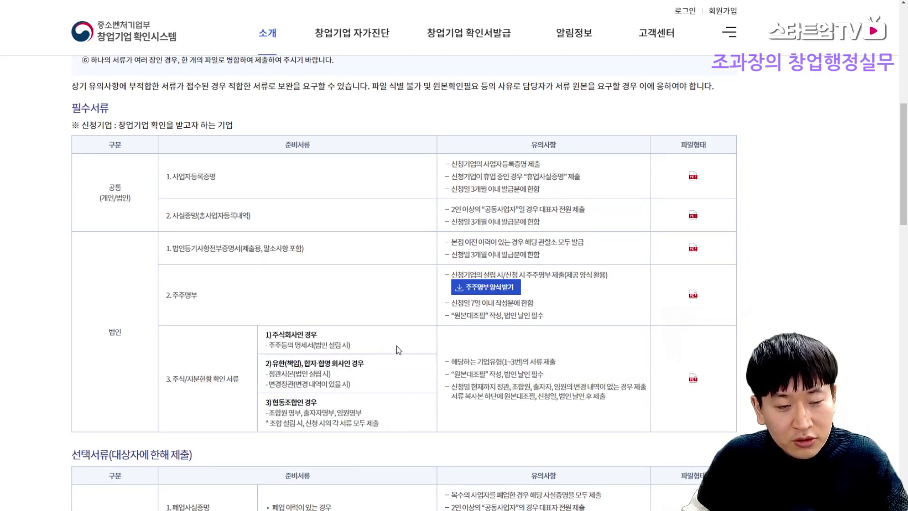
Examine the issuance guide for 등기사항증명서(전부, 말소사항 포함), including its application methods, processing time and fees
scroll(403, 347, "down", 6)
scroll(403, 347, "down", 15)
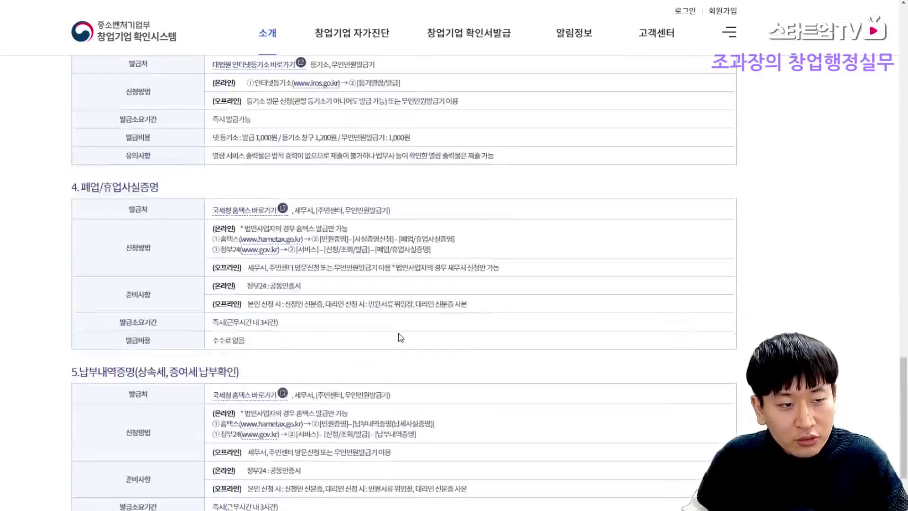
scroll(399, 336, "up", 3)
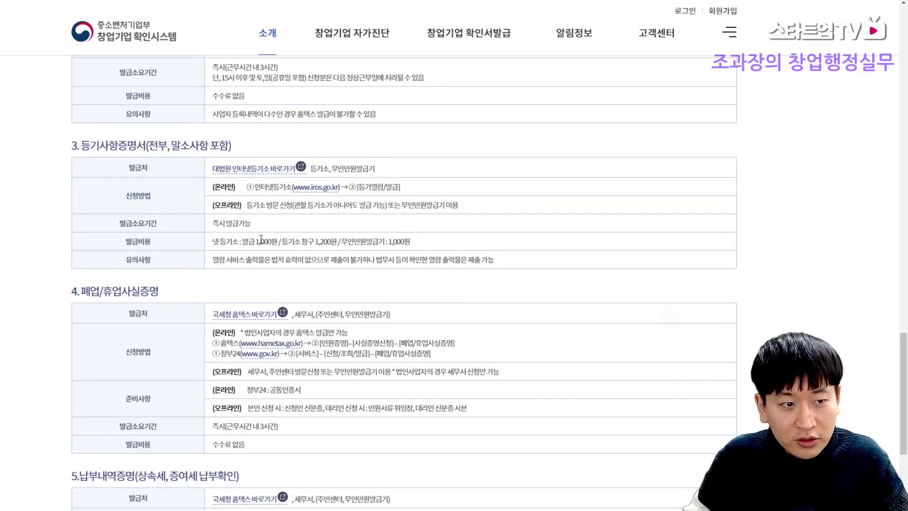
left_click_drag(218, 226, 377, 225)
left_click(400, 228)
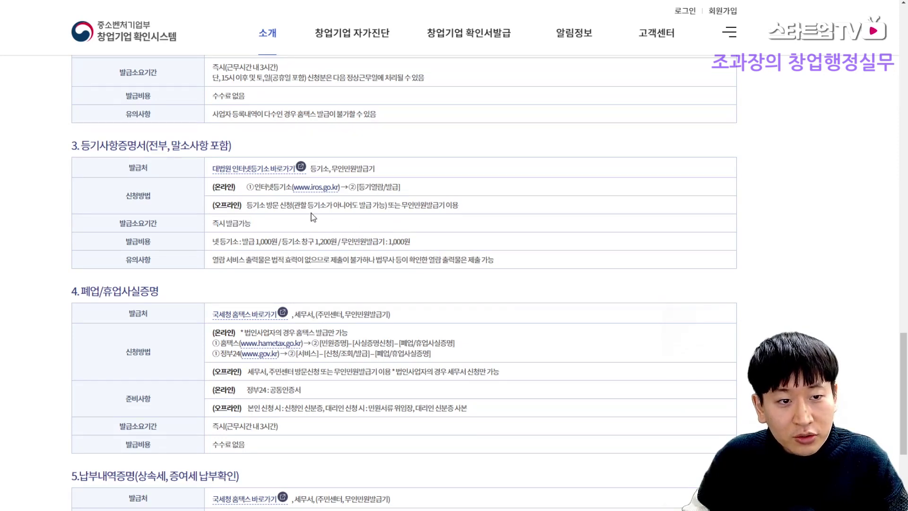
left_click_drag(310, 213, 465, 209)
left_click(452, 226)
left_click_drag(241, 210, 527, 253)
left_click(512, 251)
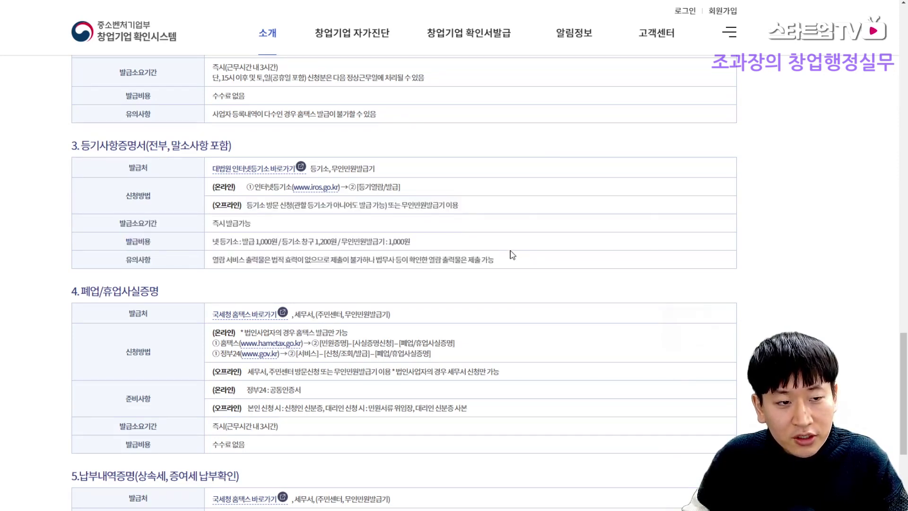
left_click_drag(249, 240, 475, 242)
left_click(489, 243)
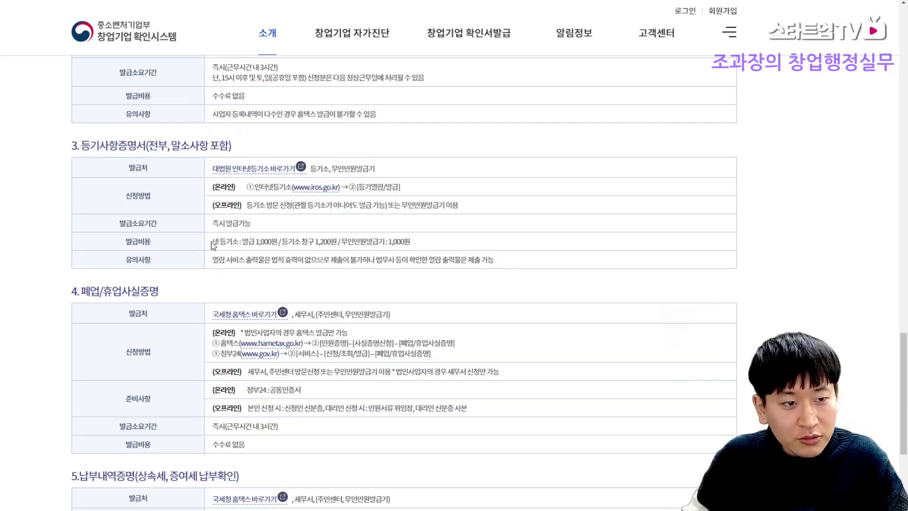
left_click_drag(211, 245, 410, 242)
left_click(525, 243)
Examine the 선택서류(대상자에 한해 제출) table, covering which documents apply to which applicants
scroll(525, 243, "up", 15)
scroll(411, 296, "down", 2)
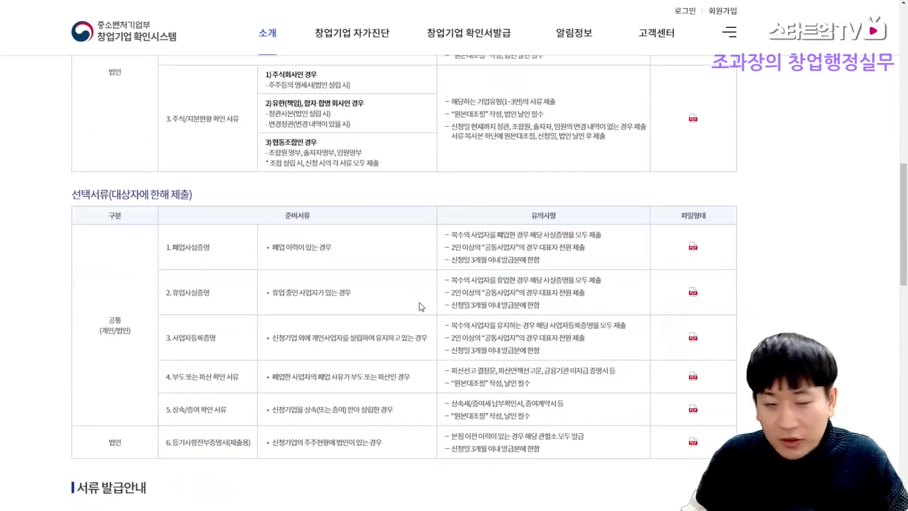
left_click_drag(290, 254, 533, 289)
left_click(535, 296)
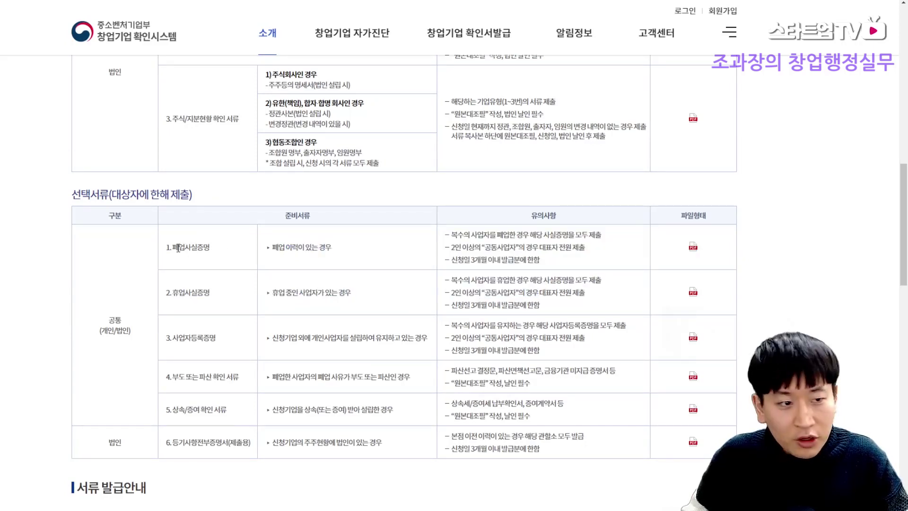
left_click_drag(178, 247, 529, 349)
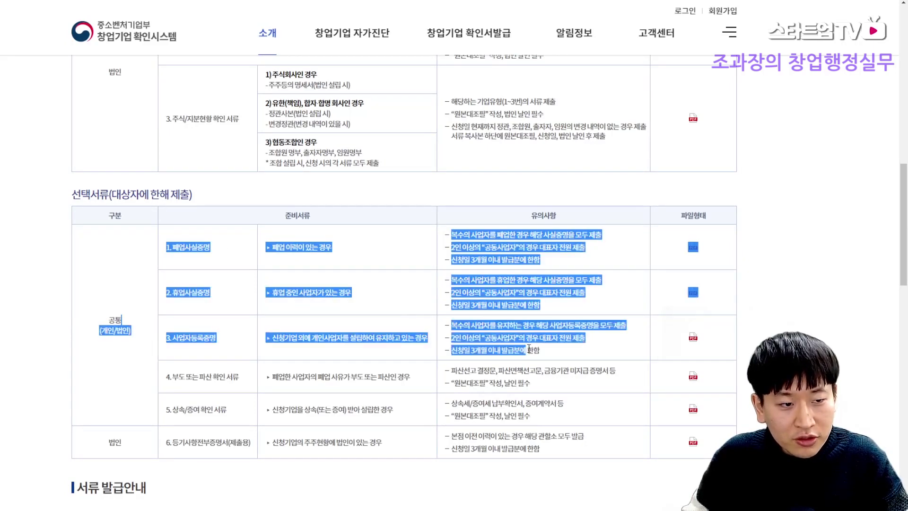
left_click(529, 349)
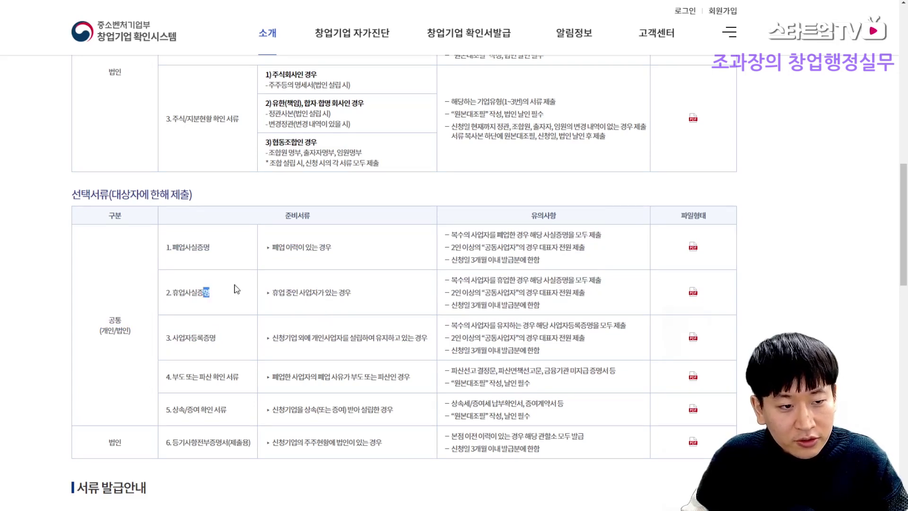
left_click_drag(122, 320, 299, 293)
left_click_drag(409, 317, 732, 422)
left_click(373, 340)
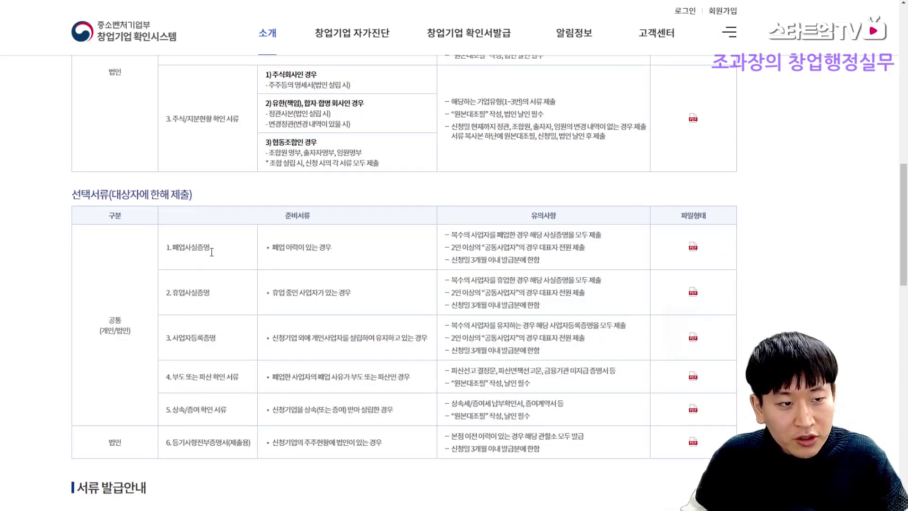
Examine the 휴업사실증명 and 사업자등록증명 rows of the 선택서류 table
left_click_drag(157, 293, 358, 296)
left_click(300, 299)
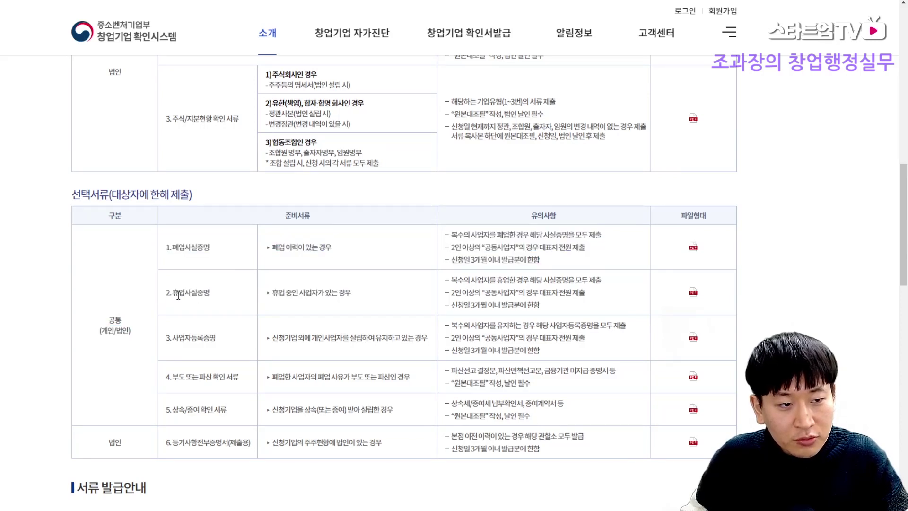
left_click_drag(173, 294, 255, 293)
left_click(255, 294)
left_click_drag(172, 338, 250, 336)
left_click(251, 337)
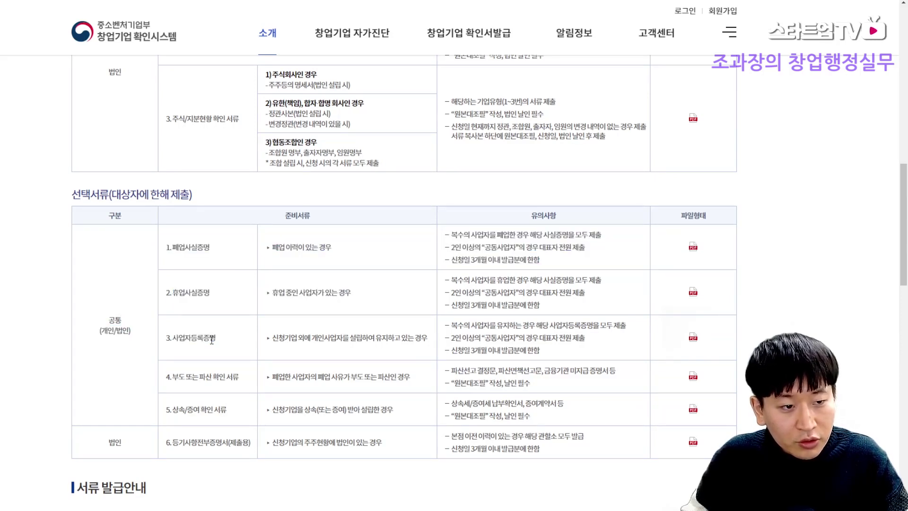
left_click_drag(176, 338, 259, 338)
left_click(259, 339)
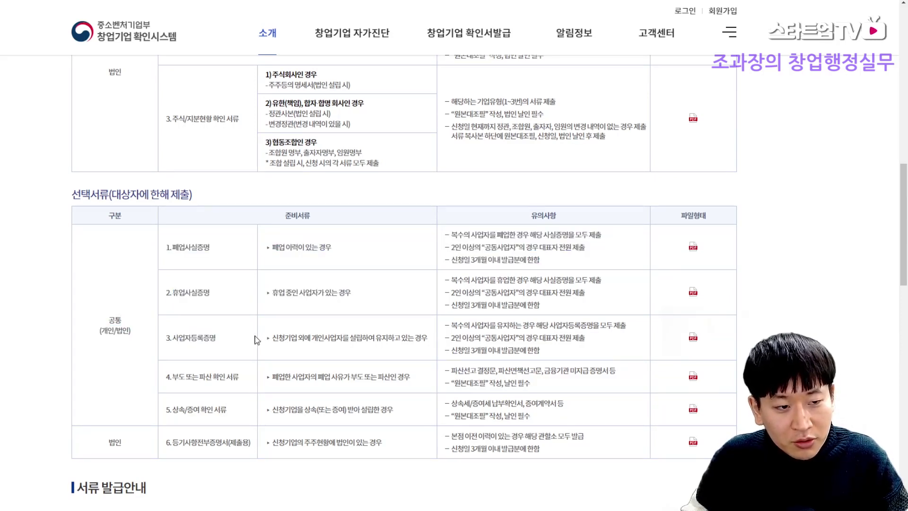
scroll(255, 339, "down", 2)
left_click_drag(178, 234, 250, 240)
left_click(249, 240)
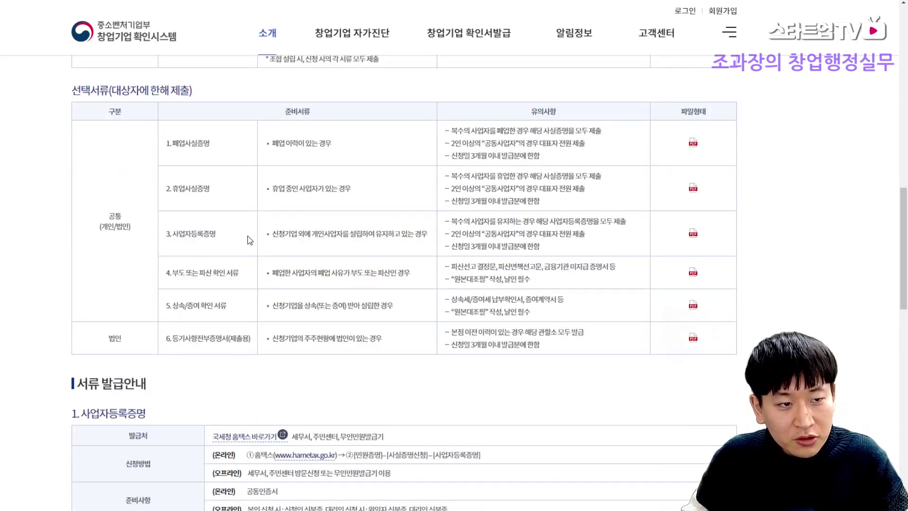
Examine the 부도 또는 파산 확인 서류 and 상속/증여 확인 서류 rows of the 선택서류 table
left_click_drag(176, 274, 258, 282)
left_click(259, 281)
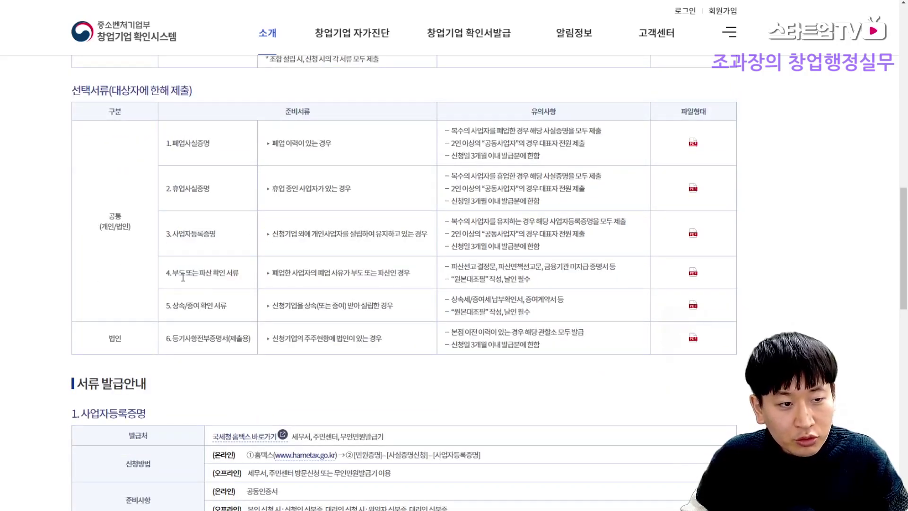
left_click_drag(183, 277, 261, 275)
left_click(203, 293)
left_click_drag(177, 303, 246, 307)
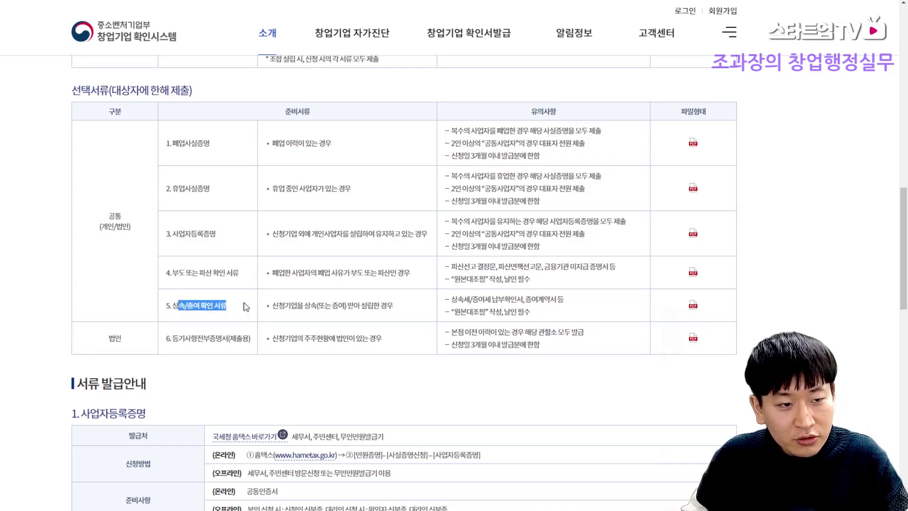
left_click(248, 306)
scroll(256, 300, "down", 1)
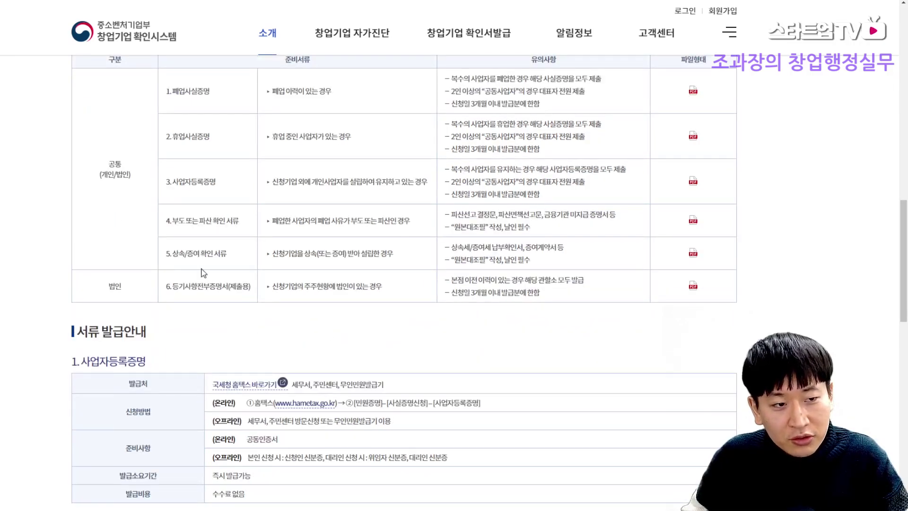
left_click_drag(172, 253, 531, 252)
left_click(534, 256)
Skim the 서류 발급안내 section through 폐업/휴업사실증명 and 납부내역증명, and return to the start of the 제출서류 page
scroll(330, 280, "down", 10)
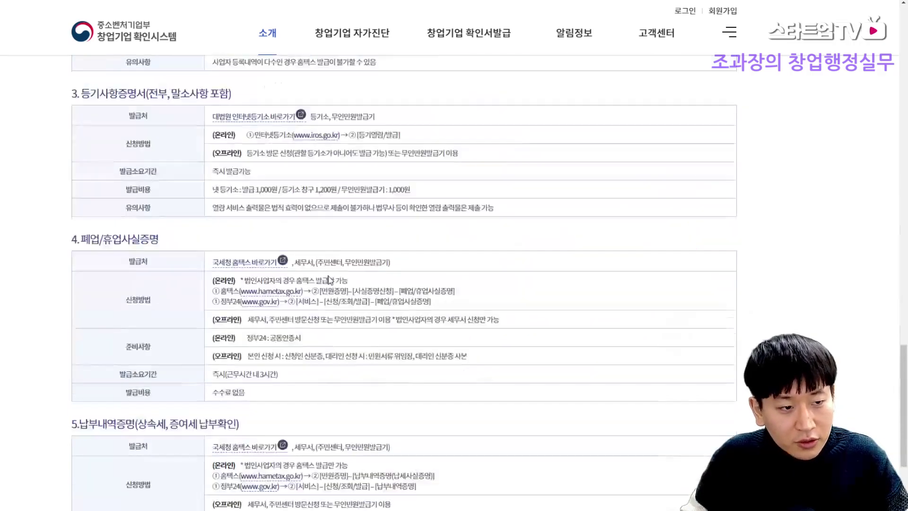
scroll(329, 282, "down", 3)
scroll(307, 292, "up", 10)
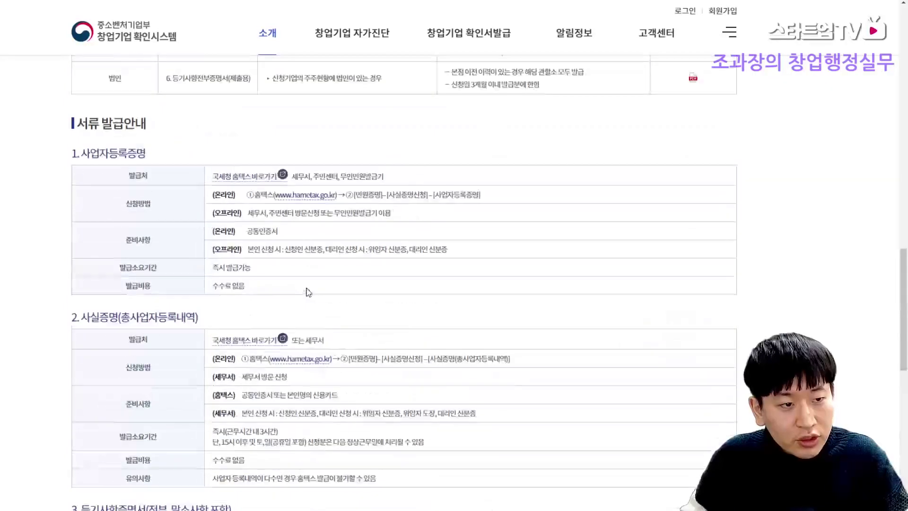
scroll(308, 292, "up", 10)
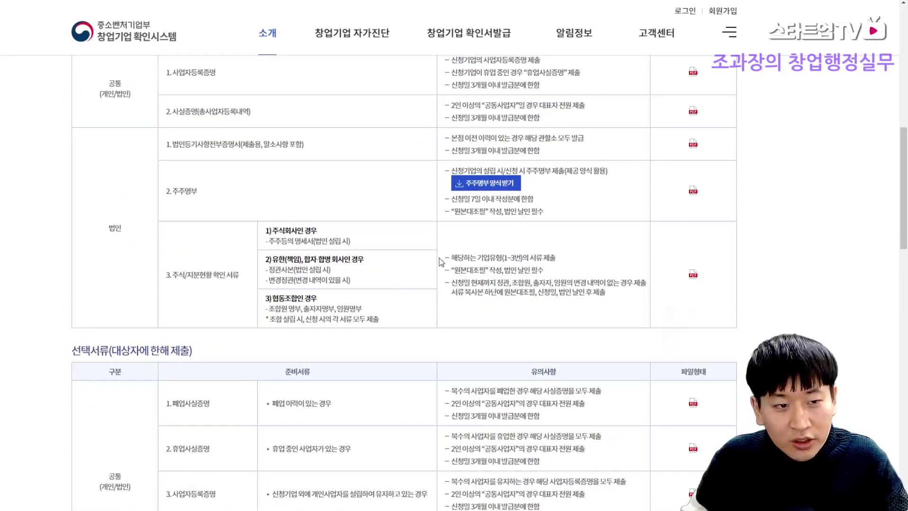
scroll(441, 261, "up", 3)
scroll(440, 262, "up", 7)
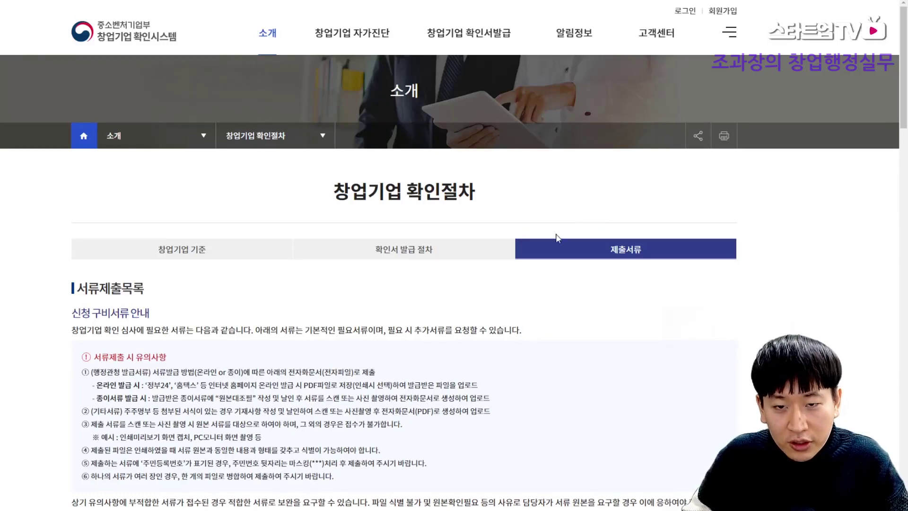
Open the 회원가입 page and choose 일반회원 as the member type
mouse_move(469, 45)
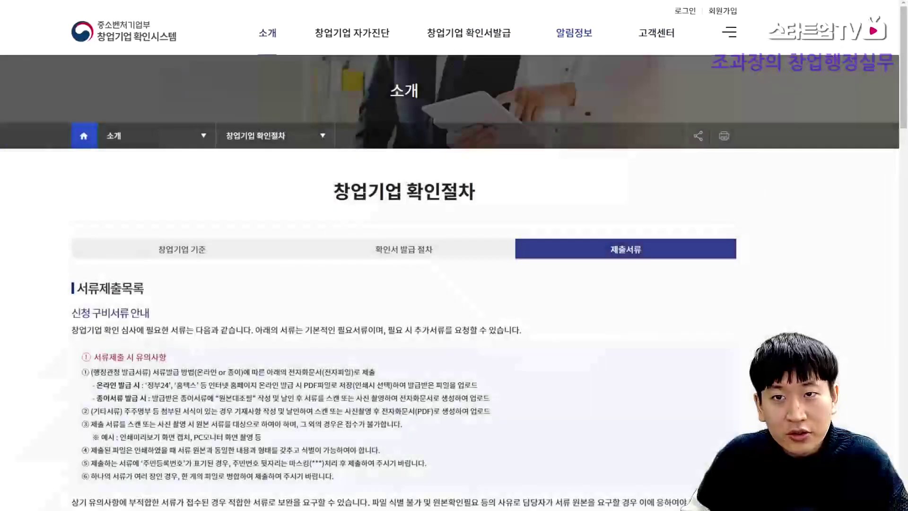
left_click(723, 11)
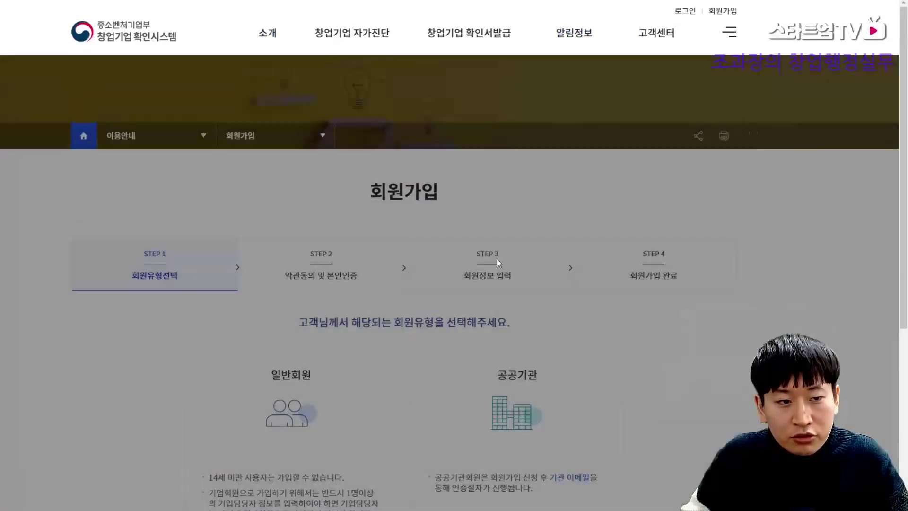
scroll(496, 258, "down", 3)
left_click(309, 399)
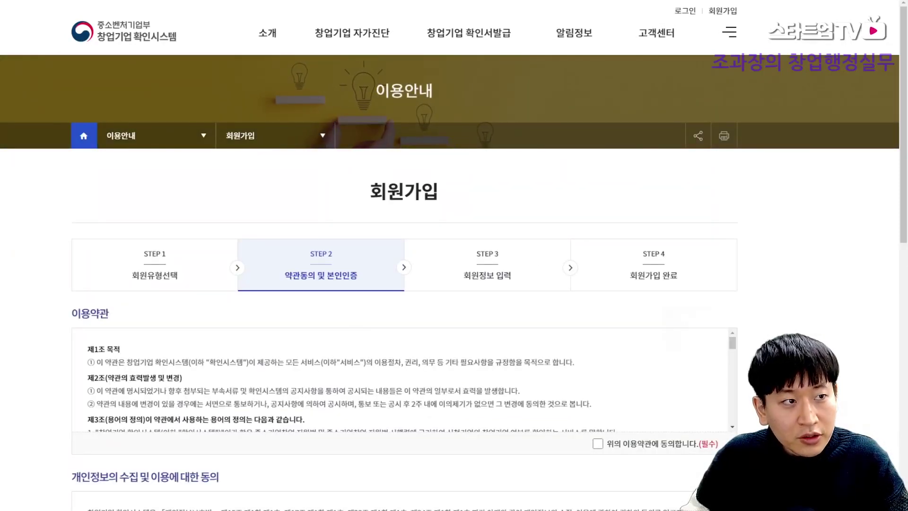
key("alt+Left")
left_click(304, 402)
Agree to the 이용약관, the 개인정보의 수집 및 이용 notice and 전체동의
scroll(717, 334, "down", 3)
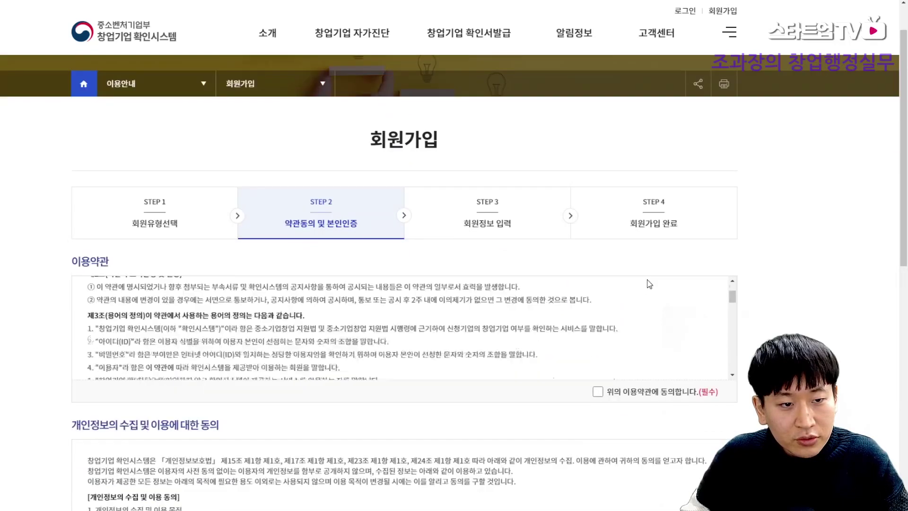
scroll(577, 390, "down", 3)
left_click(598, 235)
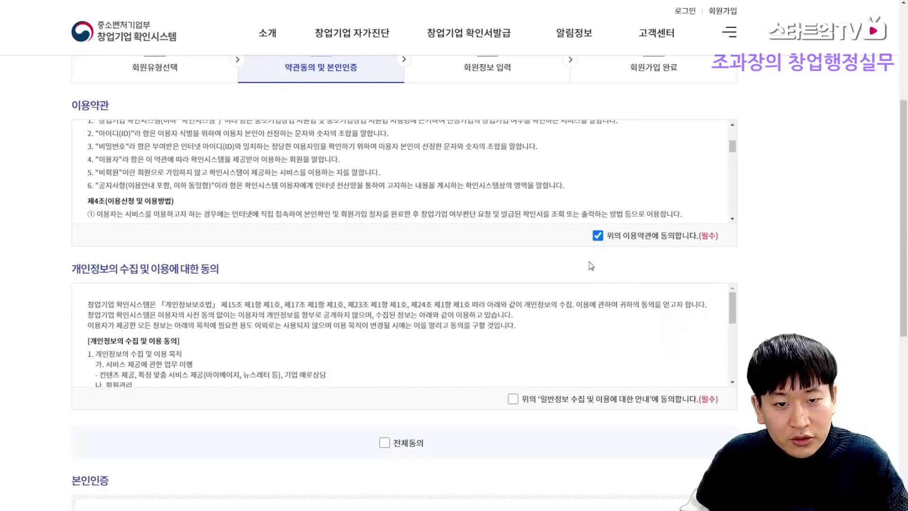
left_click(512, 399)
left_click(384, 444)
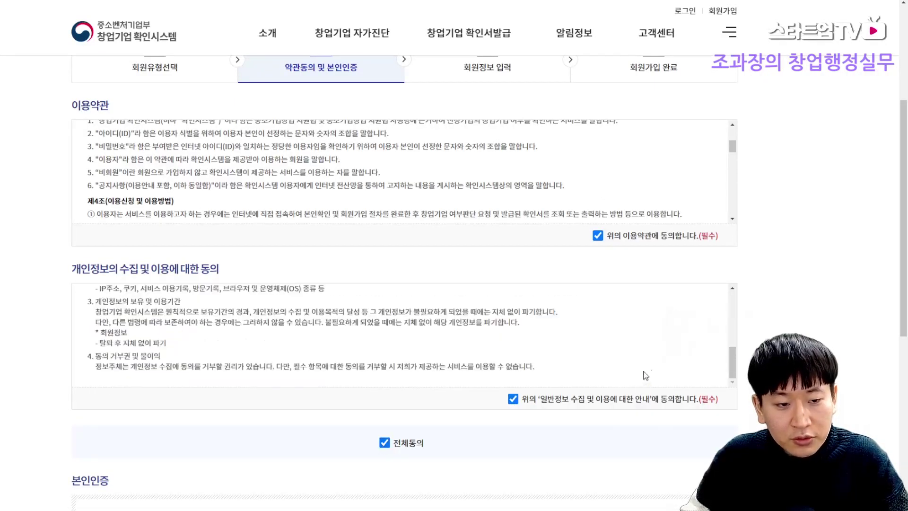
Examine the 본인인증 section, including its notes and the 휴대폰 인증 and I-PIN 인증 options
scroll(384, 446, "down", 6)
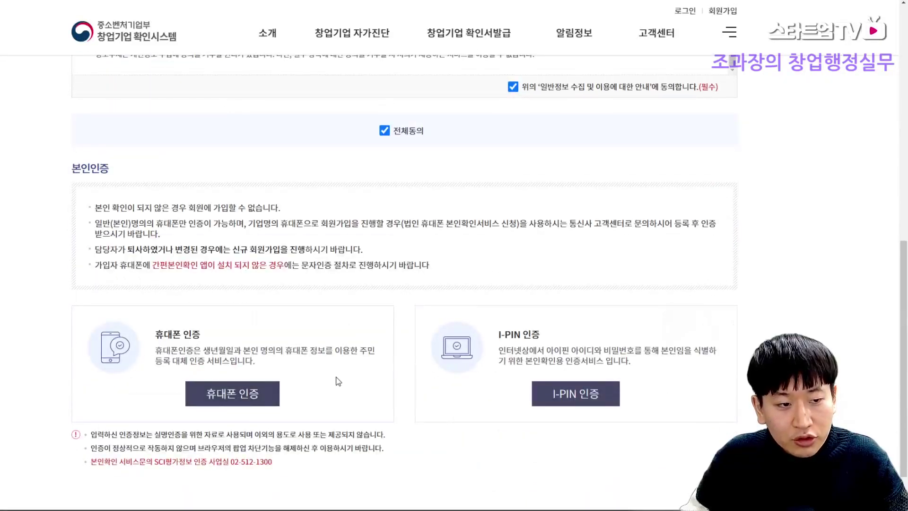
scroll(725, 271, "up", 5)
scroll(725, 271, "up", 6)
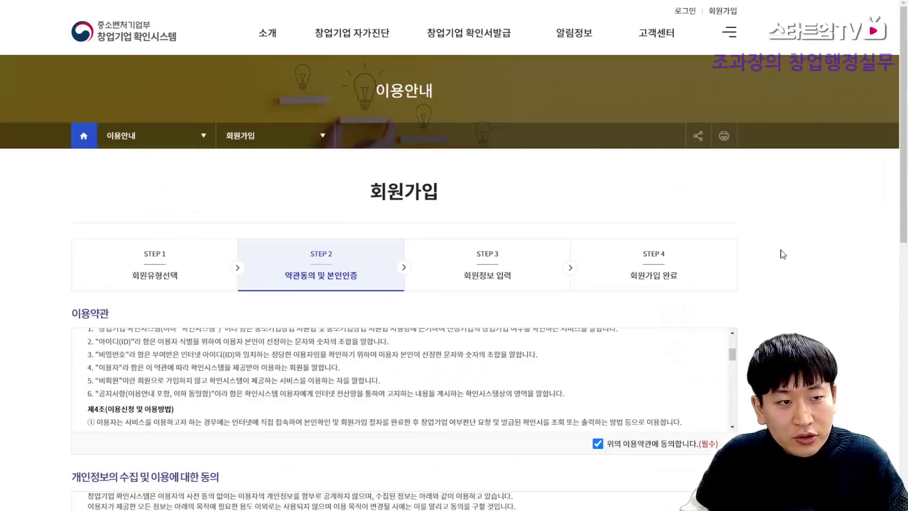
scroll(774, 258, "down", 7)
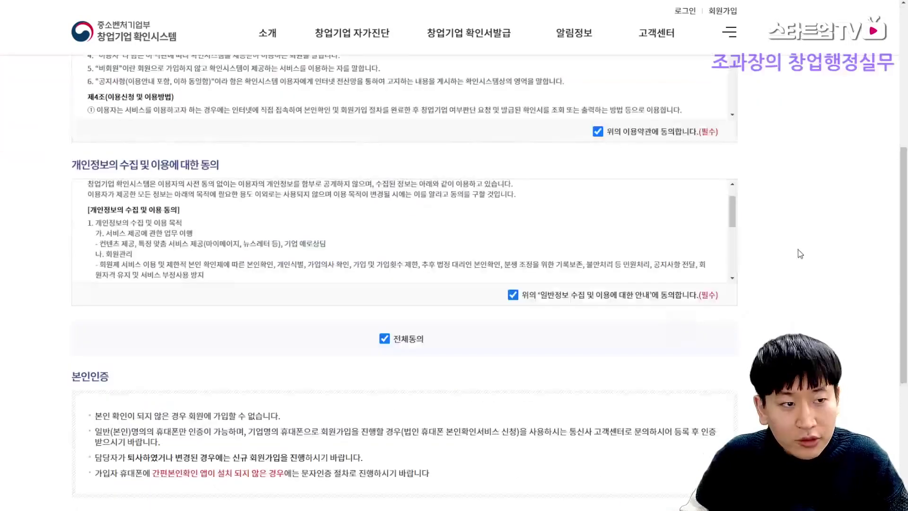
scroll(800, 254, "up", 5)
scroll(800, 254, "down", 9)
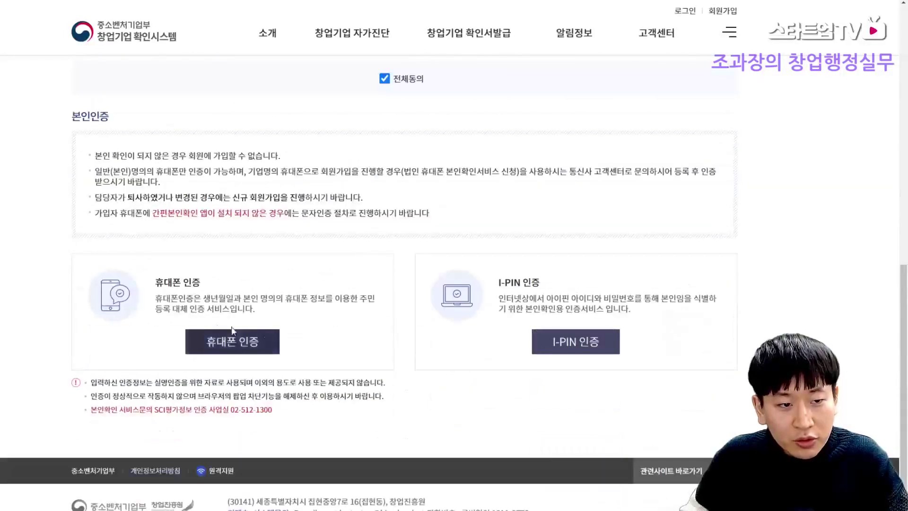
scroll(762, 286, "up", 6)
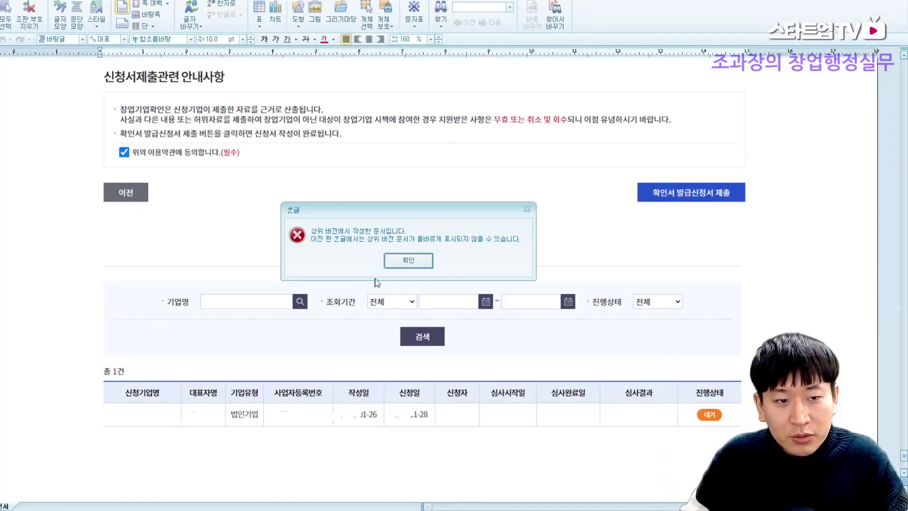
Switch to the Hangul guide document, dismiss the version notice and find the captured 약관동의 및 본인인증 page
left_click(408, 260)
scroll(785, 269, "up", 15)
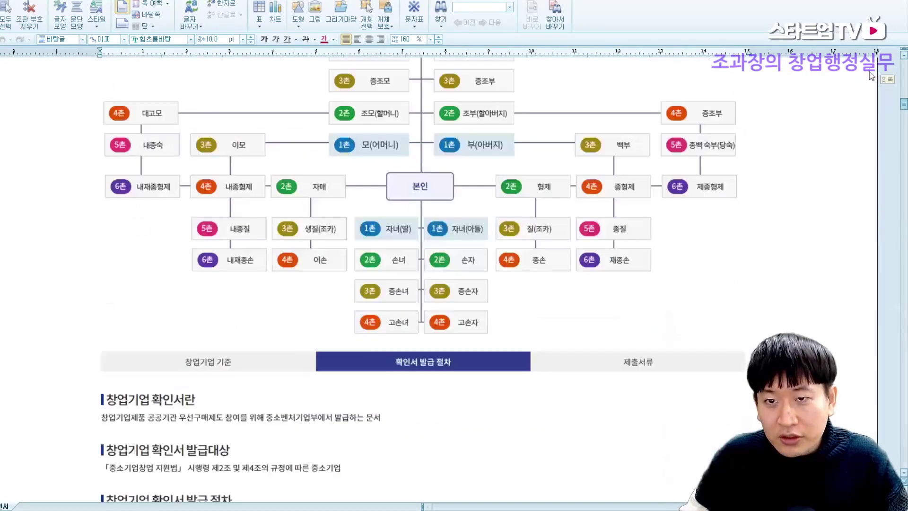
scroll(785, 269, "down", 15)
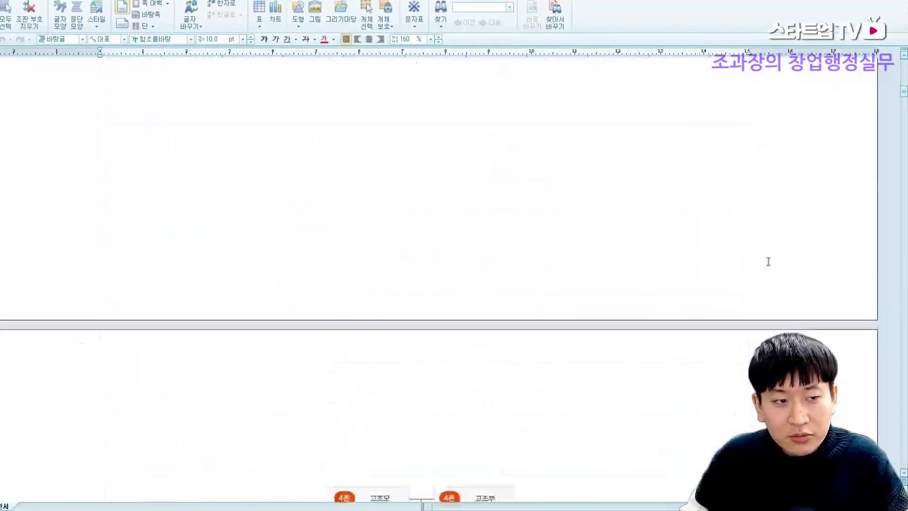
scroll(734, 276, "down", 15)
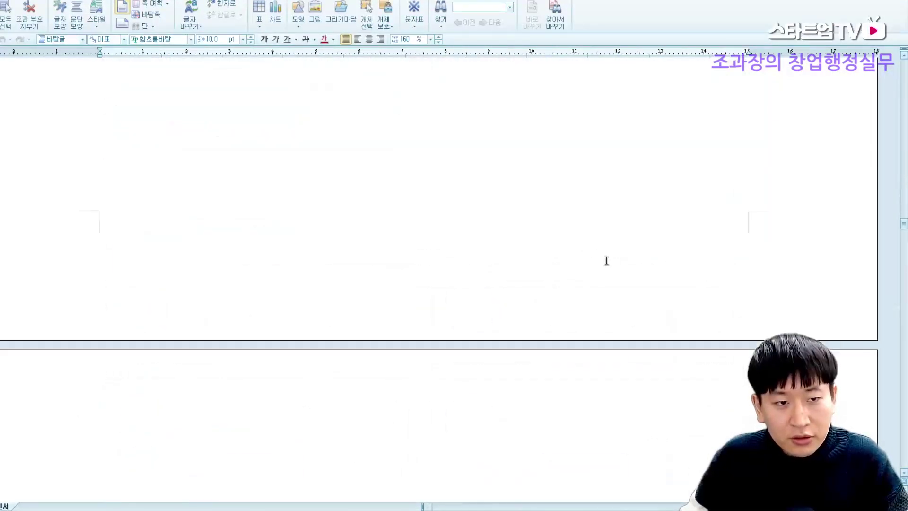
scroll(603, 259, "up", 8)
scroll(438, 244, "up", 5)
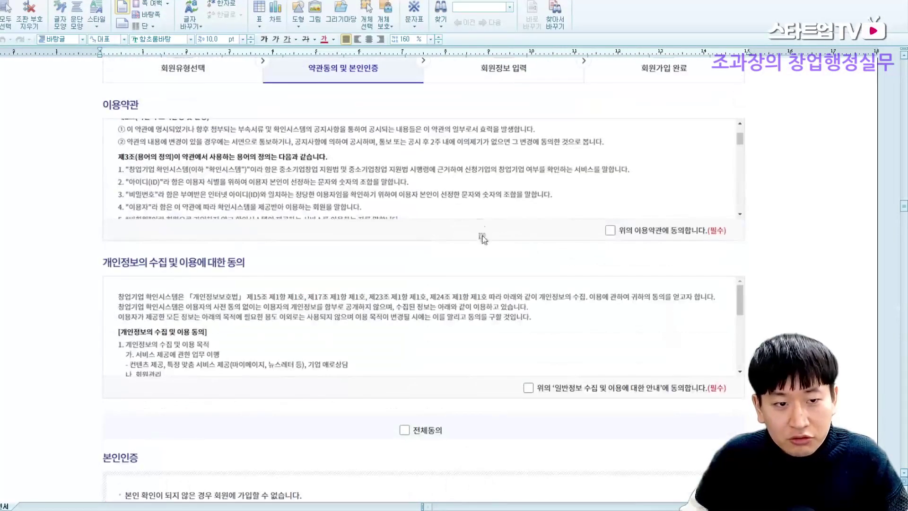
Examine the captured STEP 3 회원정보 입력 form, including the ID and password rules and contact fields
scroll(483, 246, "down", 10)
scroll(492, 258, "down", 10)
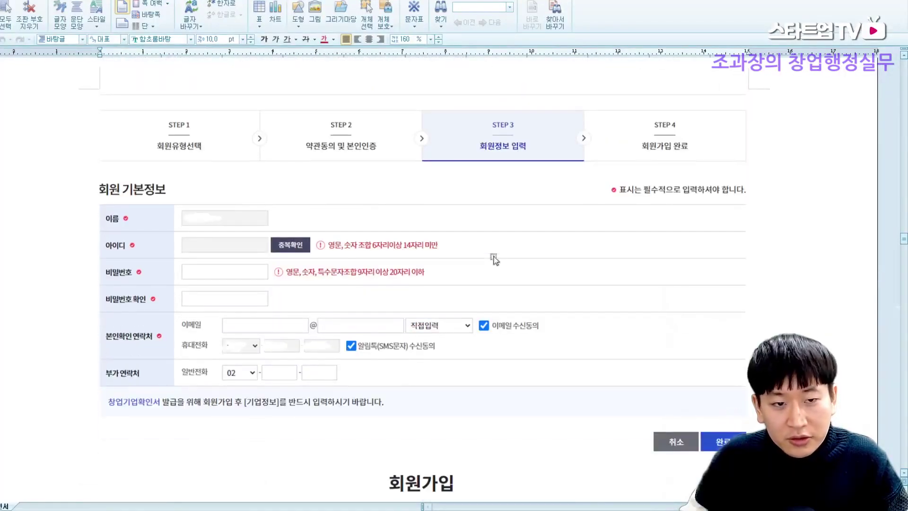
scroll(567, 222, "down", 3)
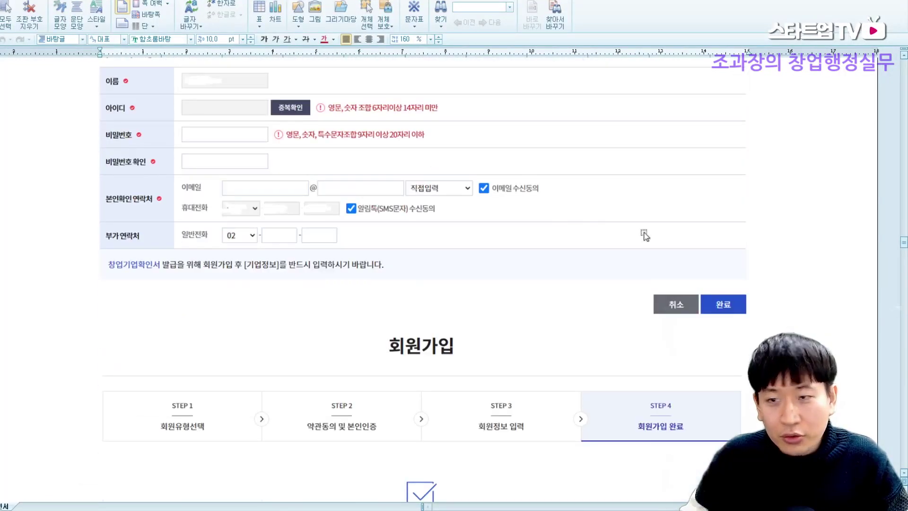
scroll(639, 235, "up", 3)
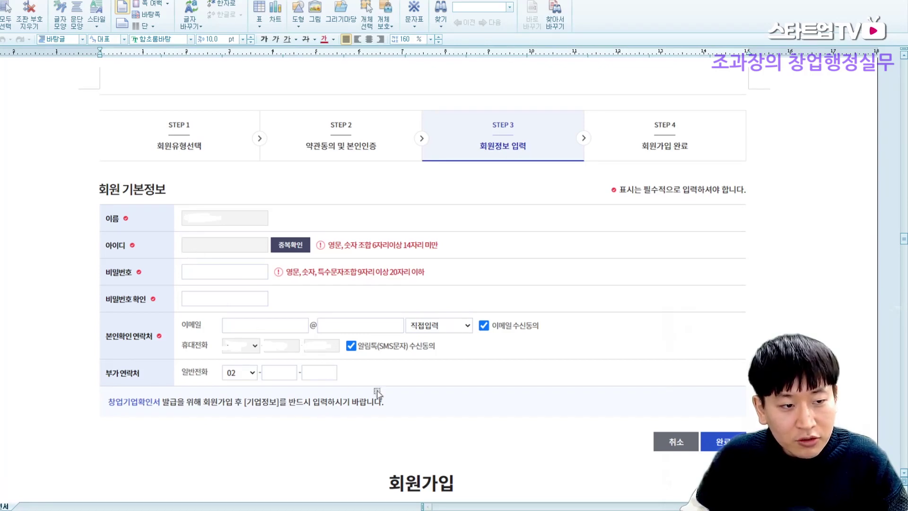
scroll(415, 358, "down", 3)
Examine the captured STEP 4 회원가입 완료 page and the 확인서 발급신청 page below it
scroll(415, 358, "down", 20)
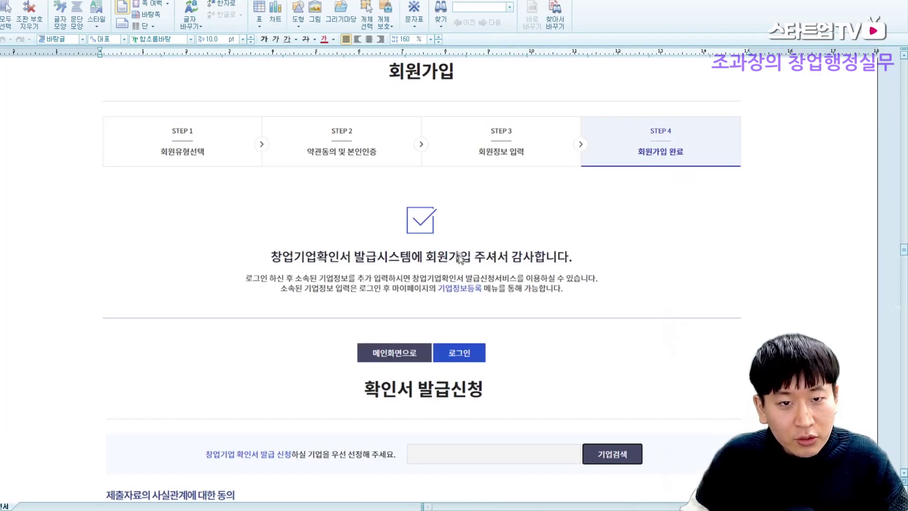
scroll(416, 253, "up", 10)
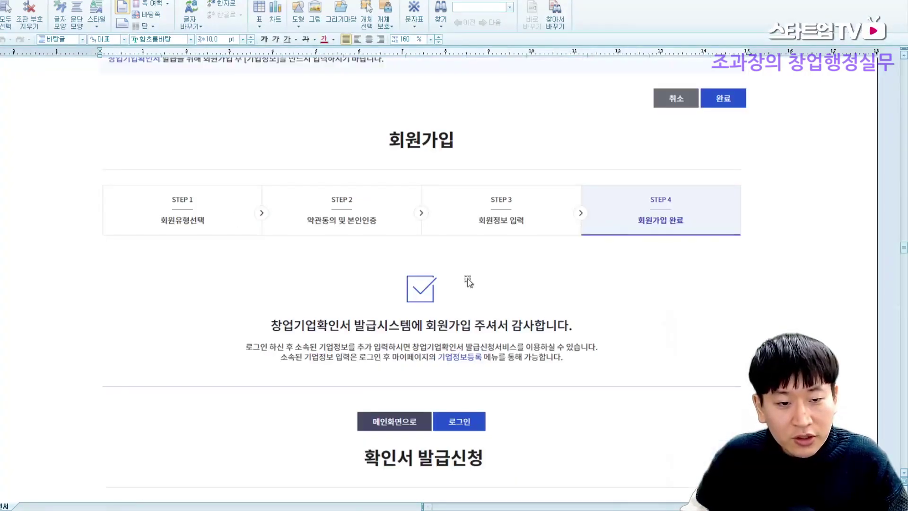
scroll(475, 322, "down", 9)
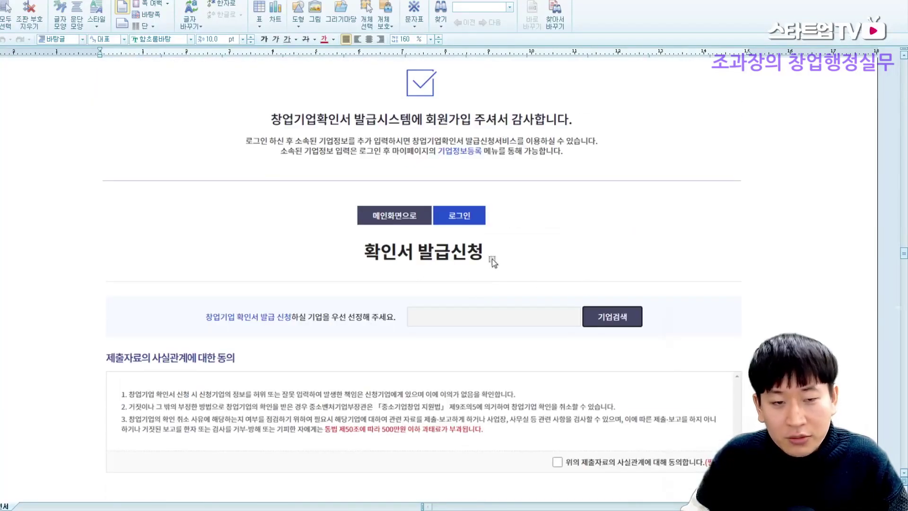
scroll(603, 258, "down", 6)
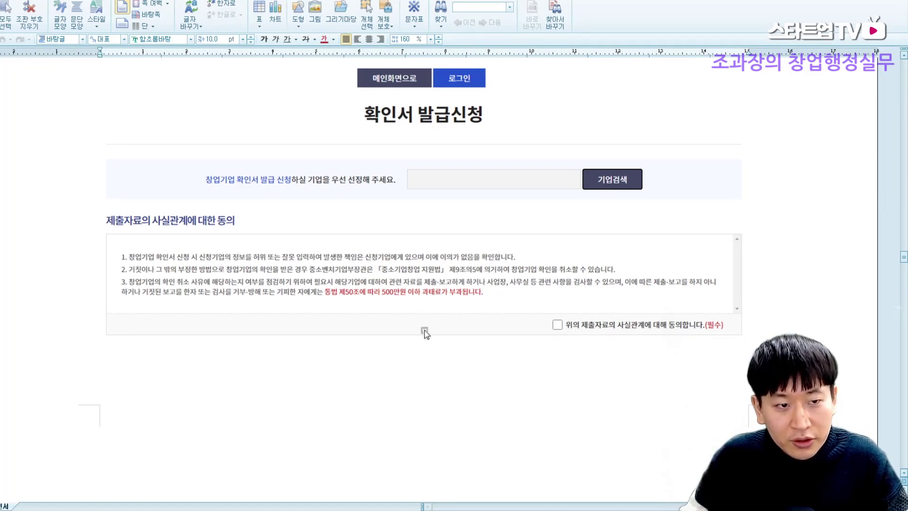
Switch back to the browser and open 확인서발급신청 on the 창업기업 확인시스템 site
left_click(5, 506)
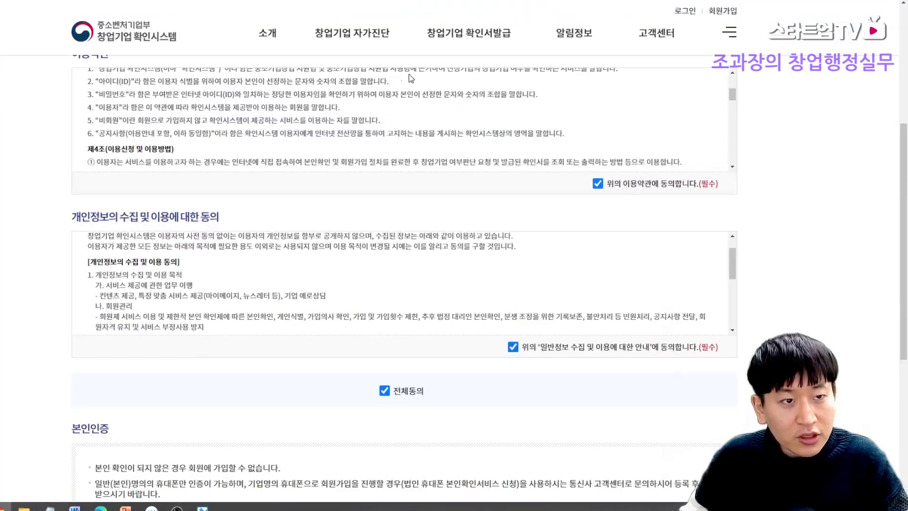
mouse_move(369, 34)
left_click(484, 81)
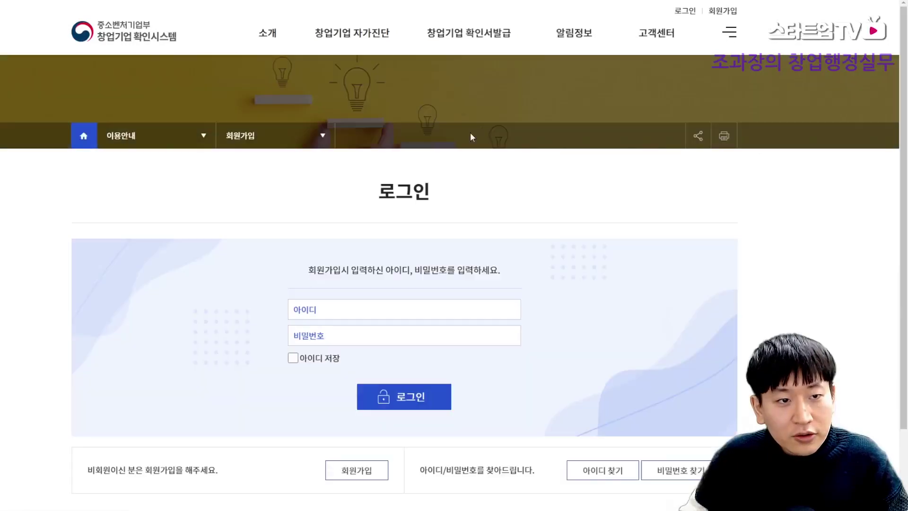
mouse_move(507, 47)
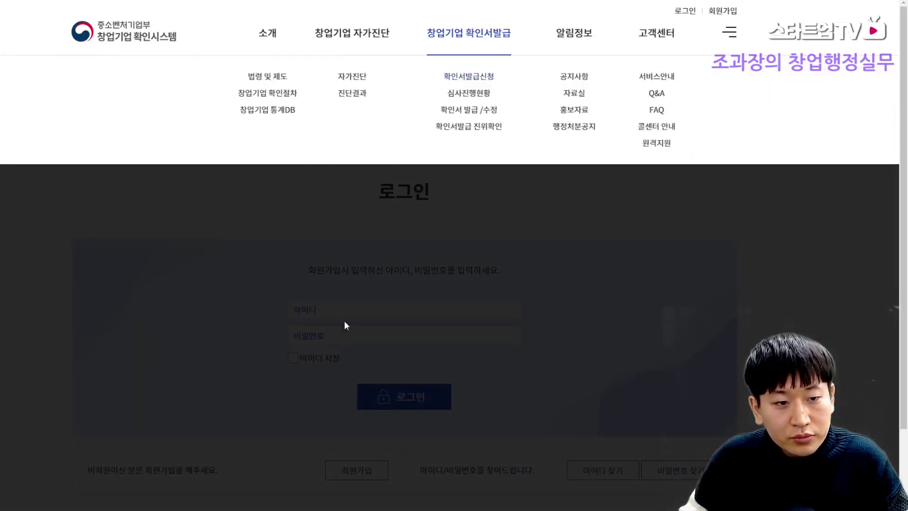
Log in with the saved member ID and password to reach the company selection on the 확인서 발급신청 form
key("Down")
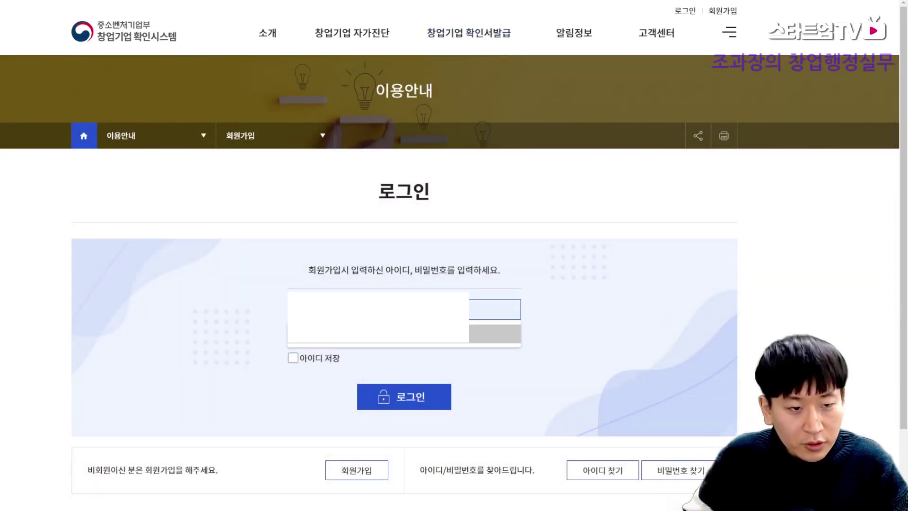
key("Return")
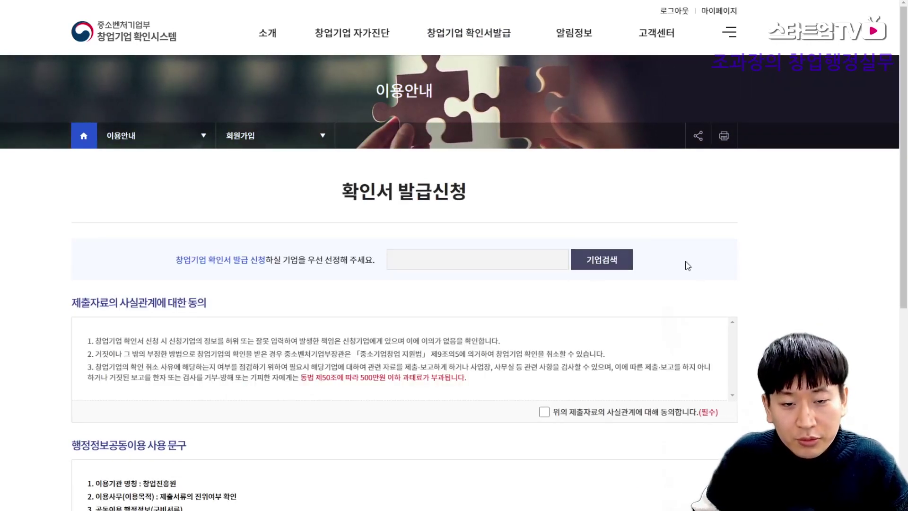
scroll(738, 271, "down", 1)
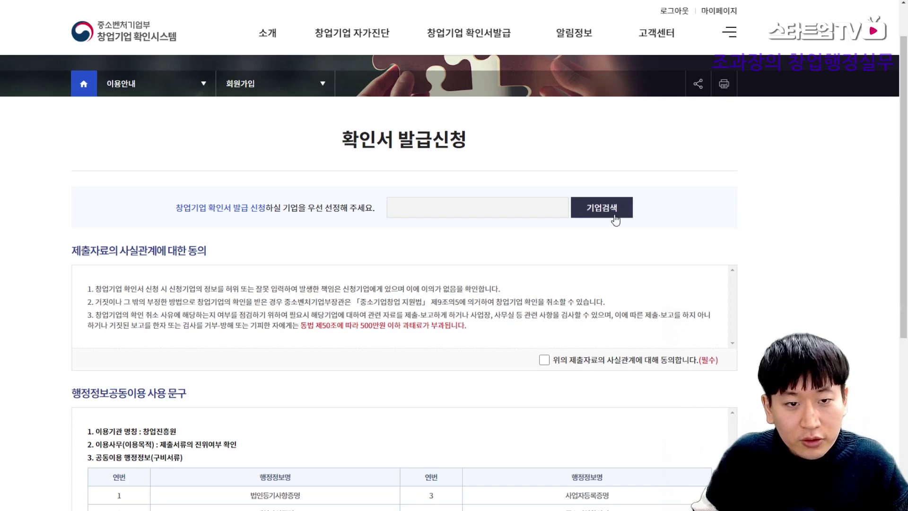
Try ticking the two required consent boxes on the 확인서 발급신청 form and clear both of them again
left_click(544, 359)
scroll(558, 342, "down", 3)
left_click(561, 441)
scroll(771, 288, "up", 3)
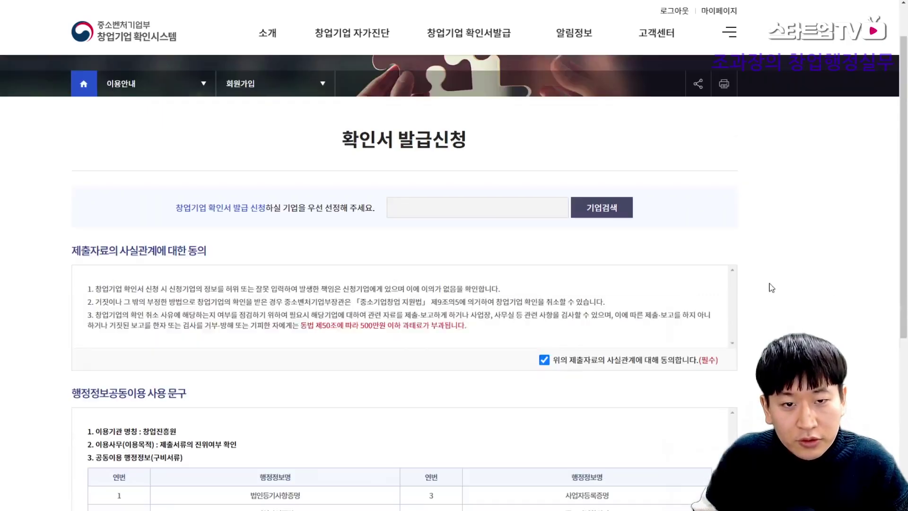
left_click(544, 360)
scroll(545, 360, "down", 4)
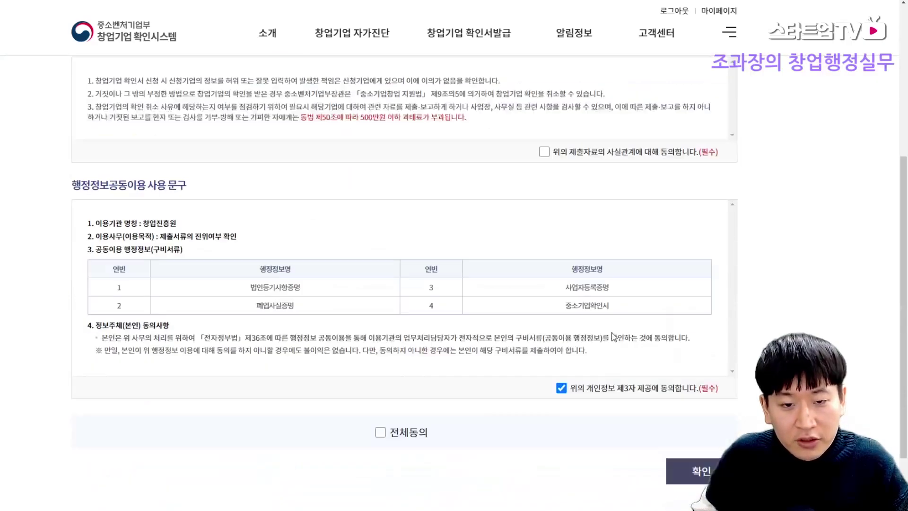
left_click(561, 389)
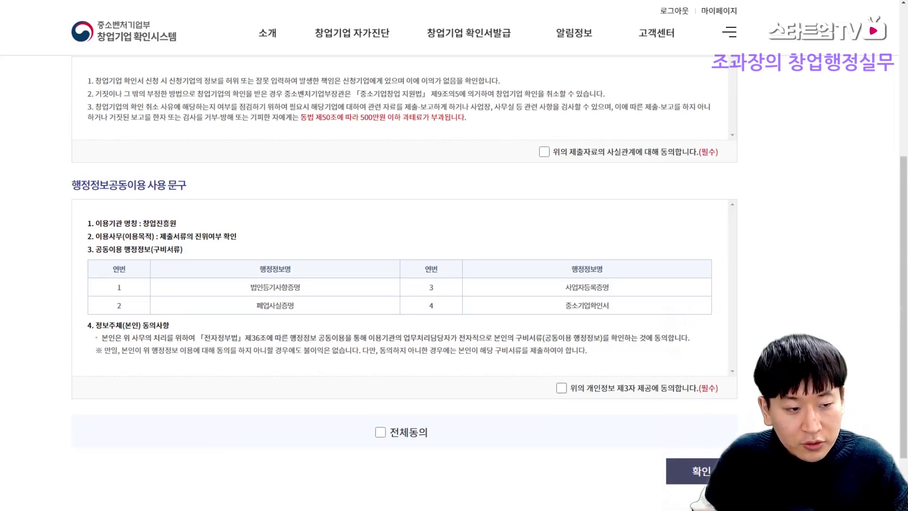
Switch to the word-processor guide and examine the captured 기업정보 검색 window with its 검색 and 기업등록 options
key("alt+Tab")
scroll(509, 282, "down", 10)
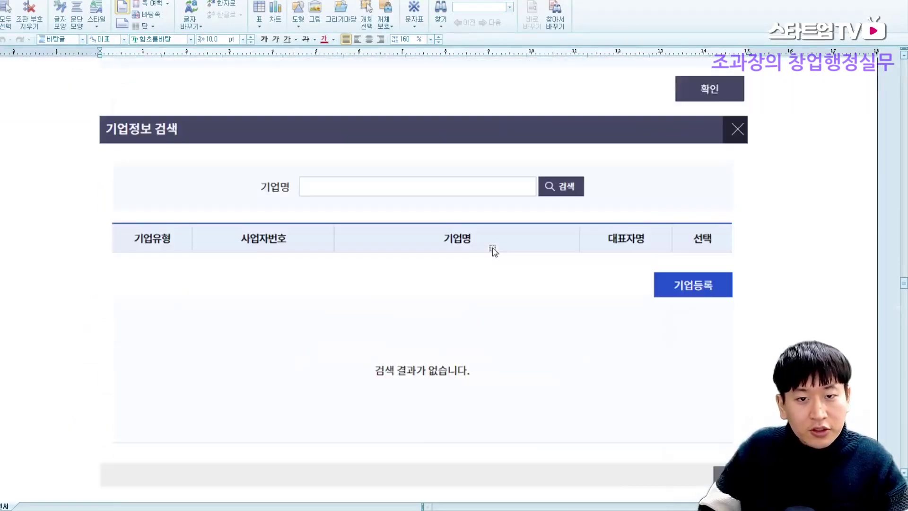
scroll(340, 258, "up", 3)
scroll(459, 197, "down", 6)
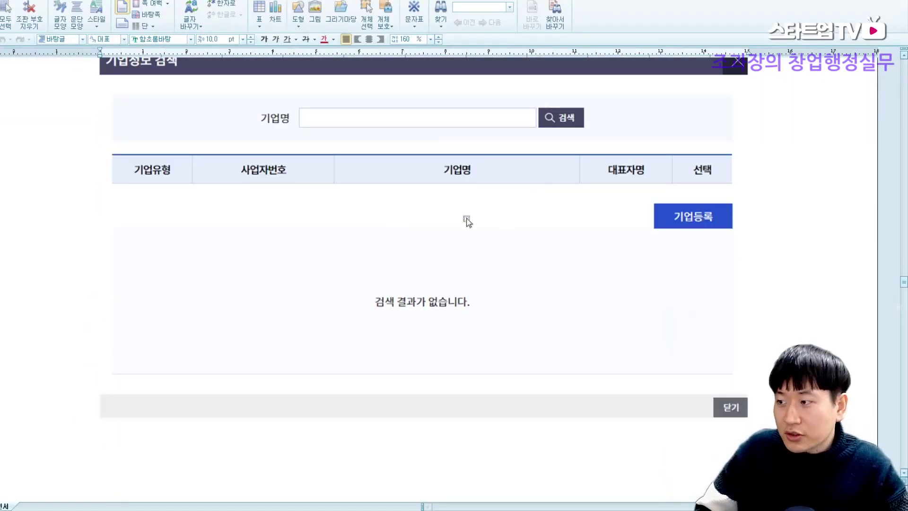
scroll(591, 250, "up", 6)
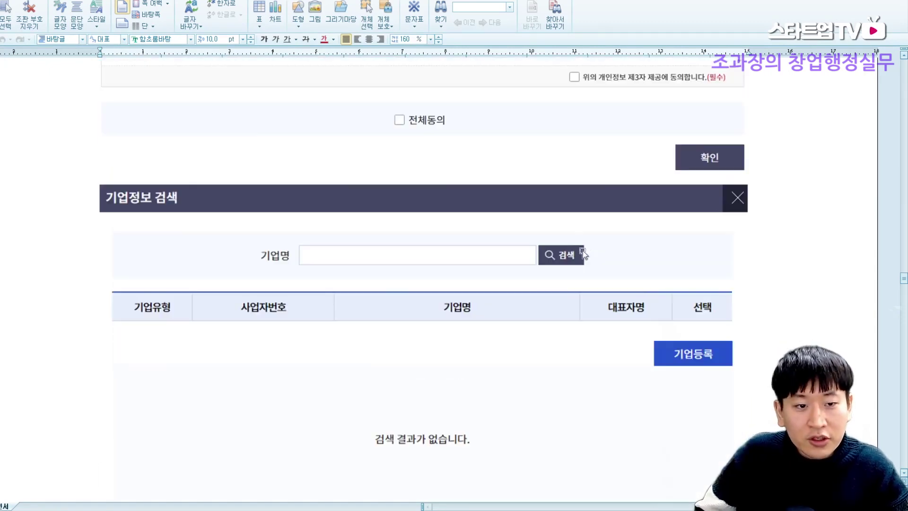
scroll(355, 274, "down", 9)
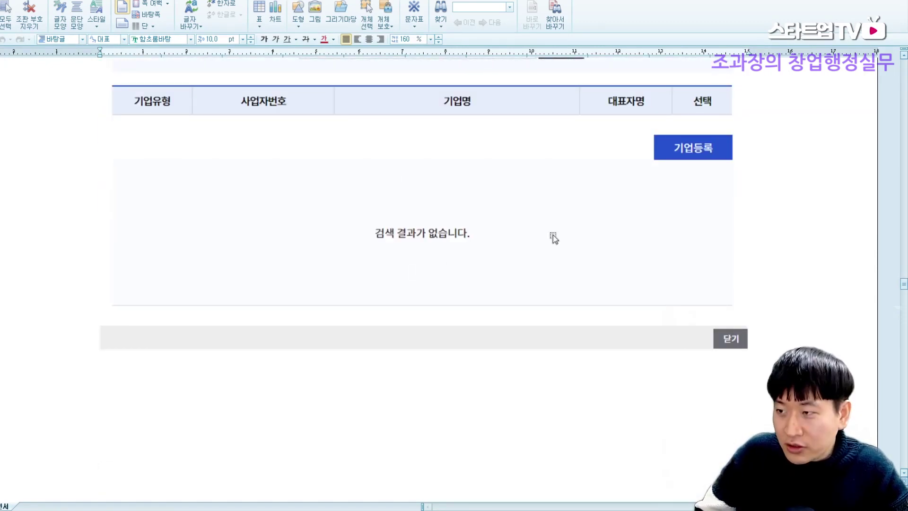
Examine the captured 기업정보 registration form, including the certificate program notice and the fields for 개인 and 법인 companies
scroll(550, 234, "down", 10)
scroll(195, 193, "down", 6)
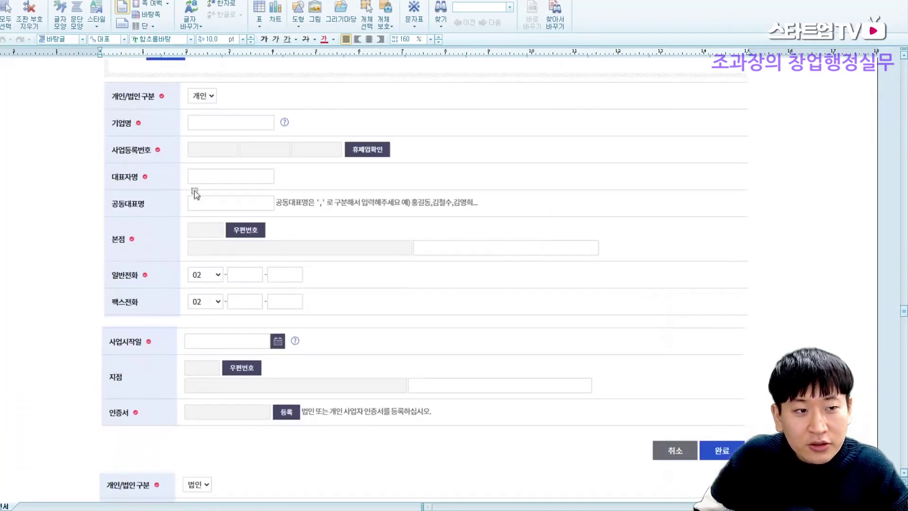
scroll(411, 243, "up", 2)
scroll(375, 246, "up", 3)
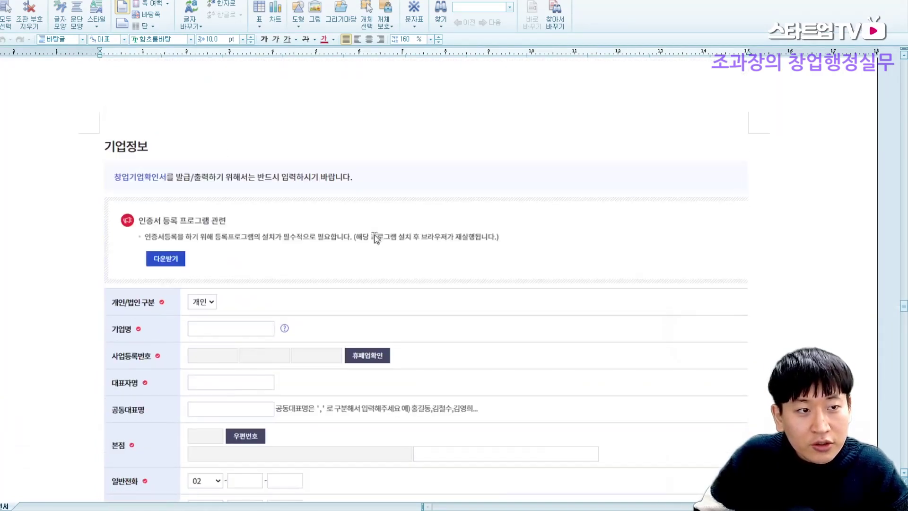
scroll(432, 215, "up", 10)
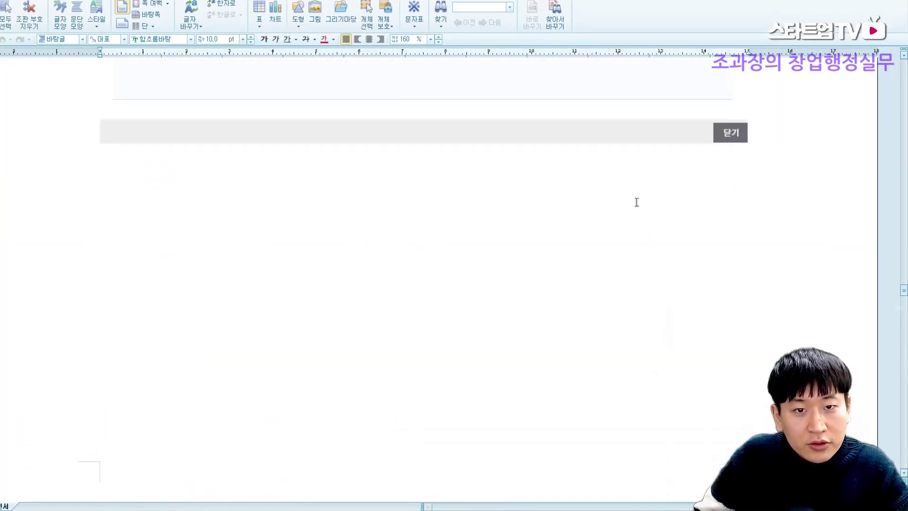
scroll(520, 258, "down", 5)
scroll(515, 260, "down", 7)
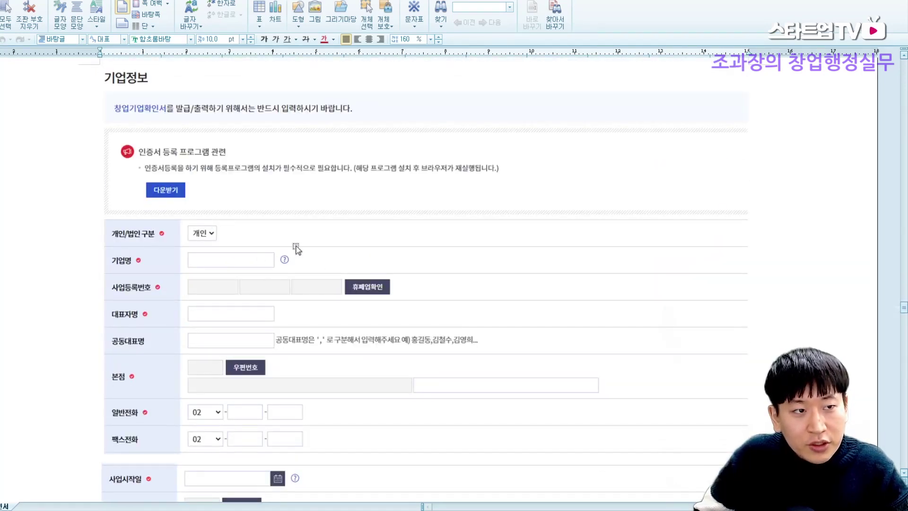
scroll(338, 258, "down", 3)
scroll(399, 248, "up", 4)
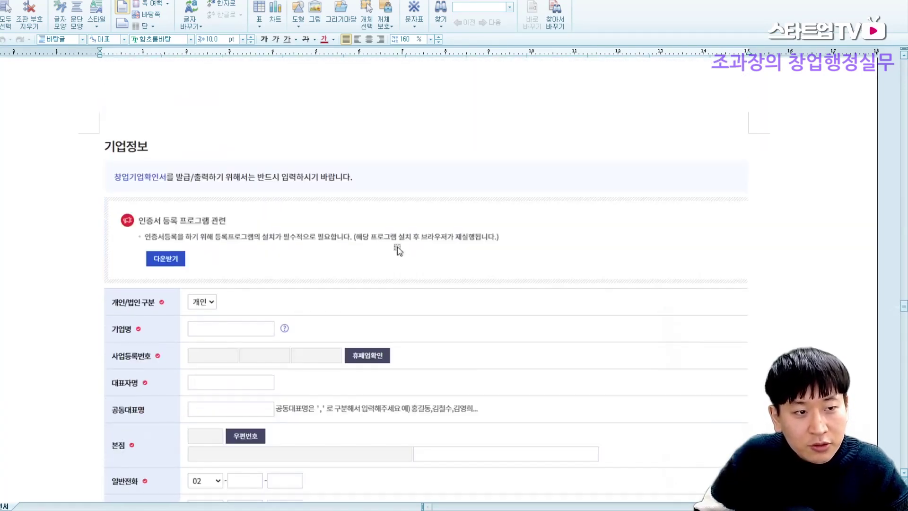
scroll(219, 314, "down", 3)
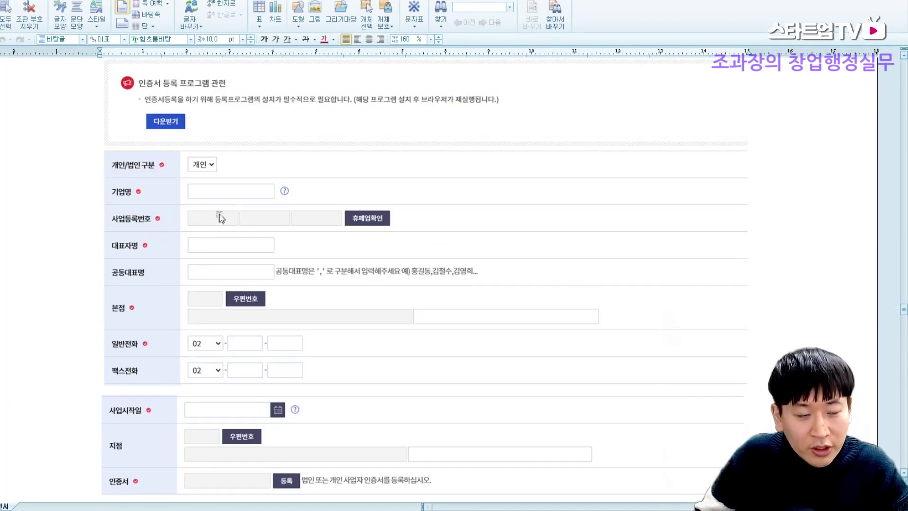
scroll(592, 269, "down", 4)
scroll(591, 265, "down", 8)
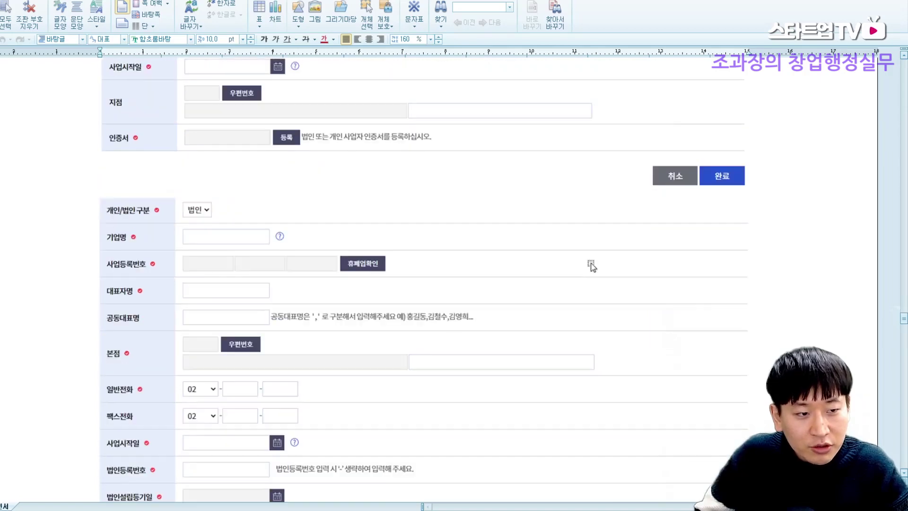
scroll(590, 263, "up", 7)
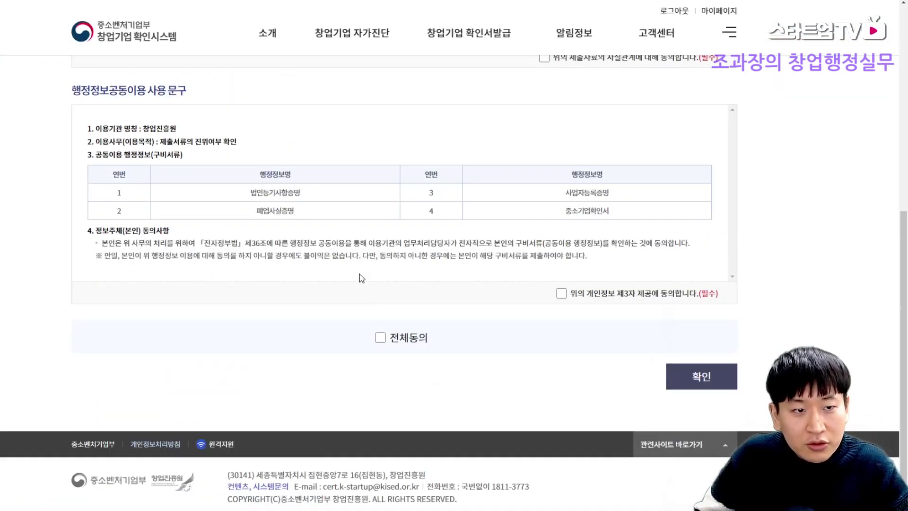
Switch back to the browser, open the 기업정보 entry in 마이페이지 and review the company fields down to 인증서
scroll(847, 298, "up", 8)
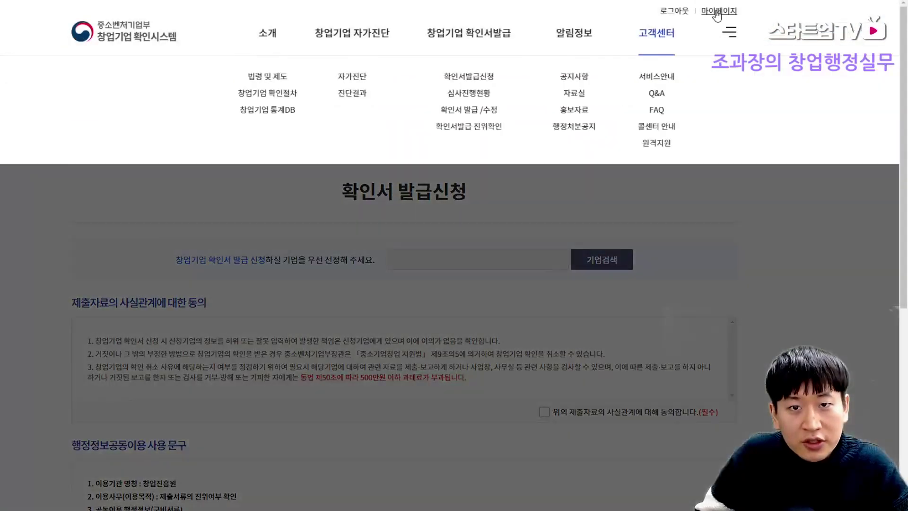
left_click(716, 13)
left_click(238, 250)
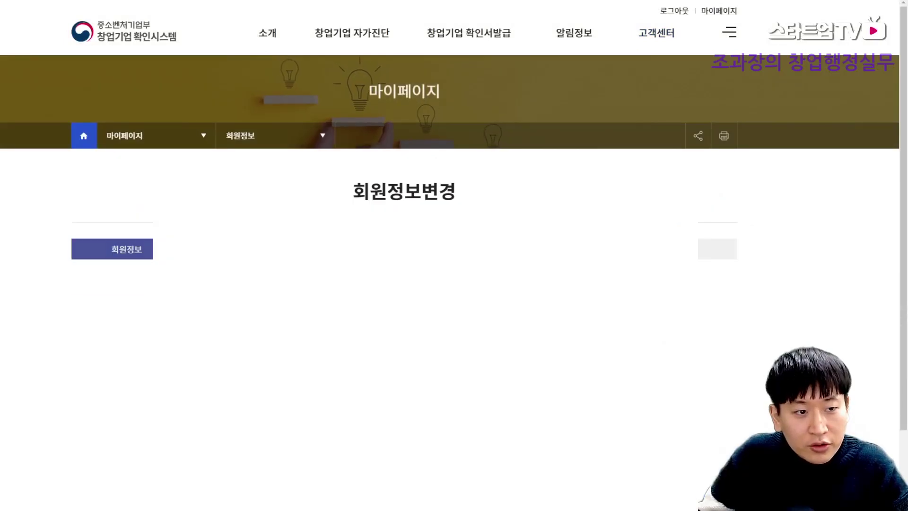
left_click(264, 331)
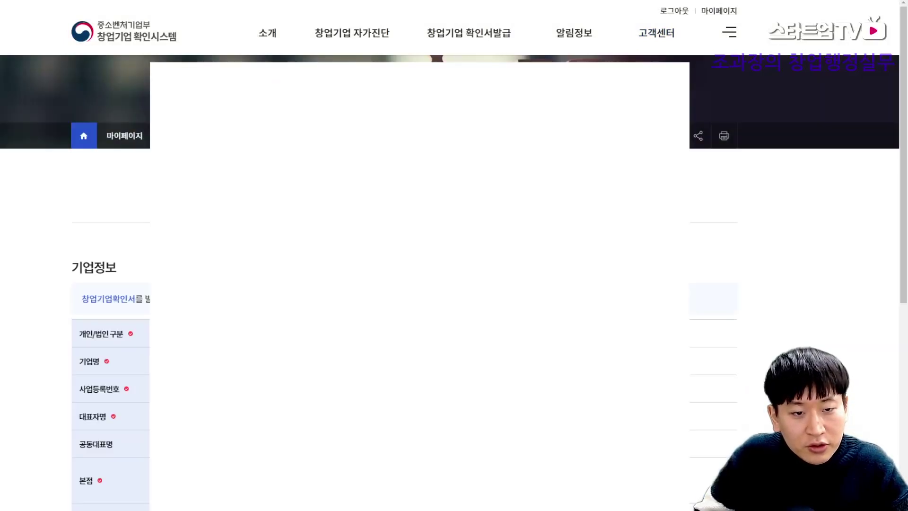
scroll(265, 330, "down", 7)
scroll(265, 284, "up", 2)
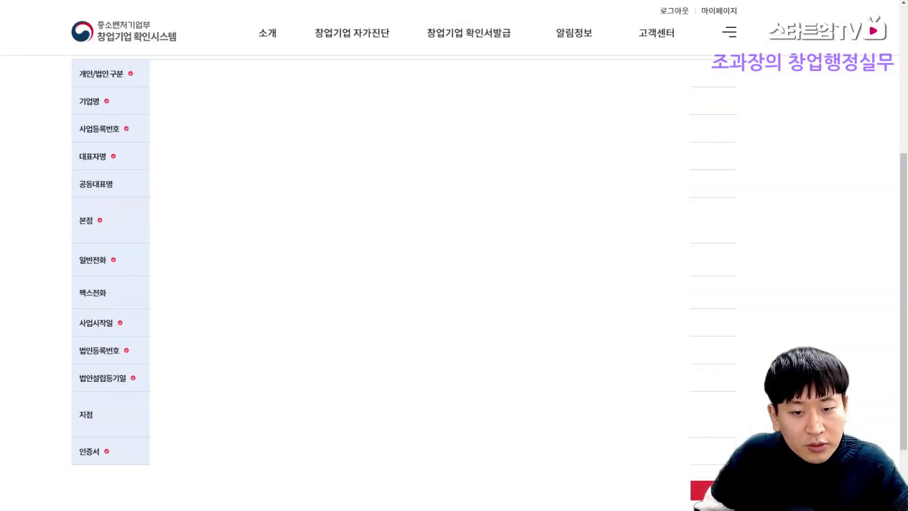
scroll(405, 284, "down", 1)
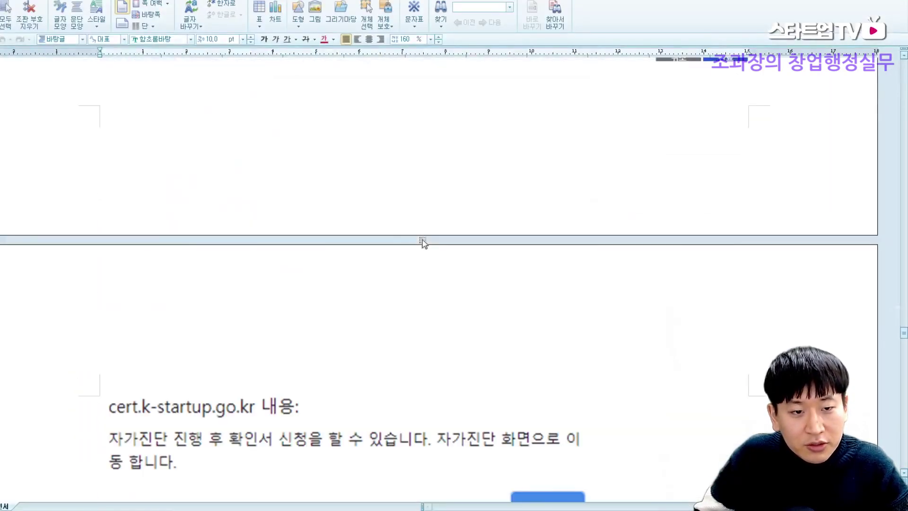
Return to the guide document and read the captured self-diagnosis notice and the 자가진단 step overview
scroll(422, 239, "down", 5)
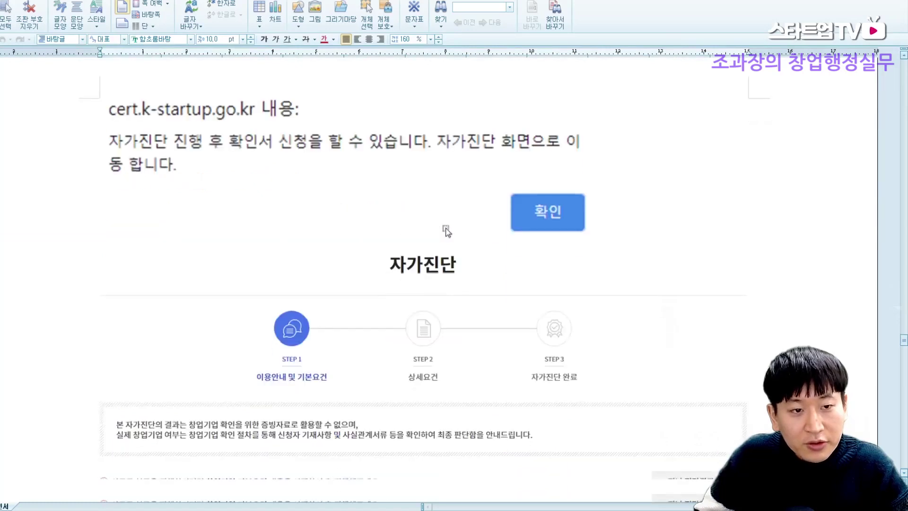
scroll(421, 217, "down", 1)
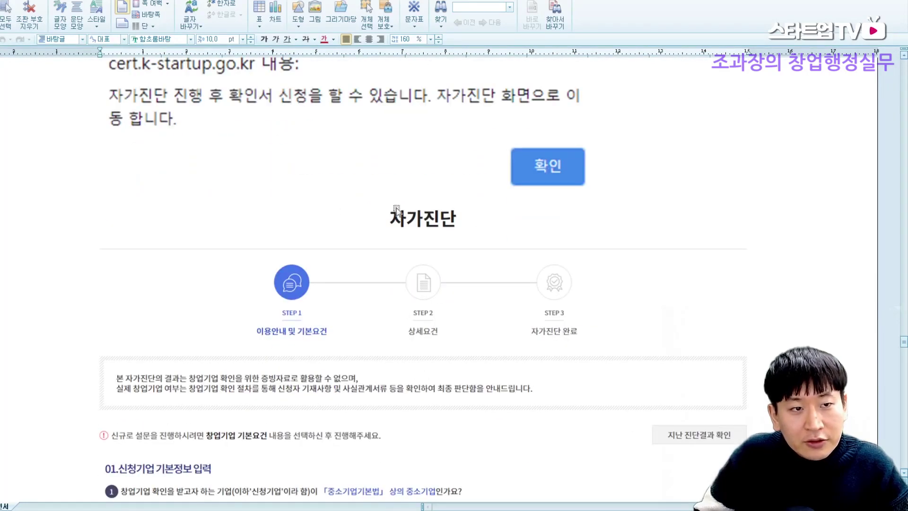
scroll(364, 213, "up", 7)
scroll(432, 205, "down", 5)
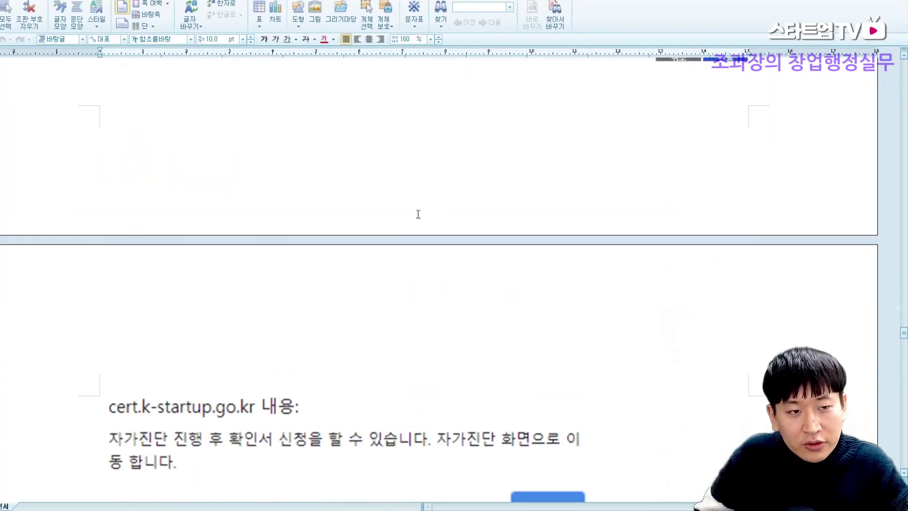
scroll(365, 294, "down", 3)
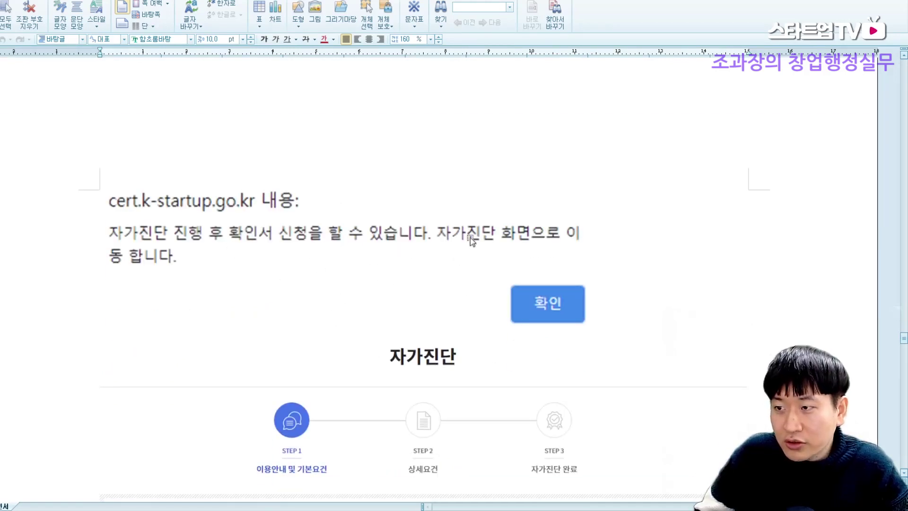
Examine the captured 01.신청기업 기본정보 입력 questions on SME status, excluded industries and the 7-year limit
scroll(445, 260, "down", 12)
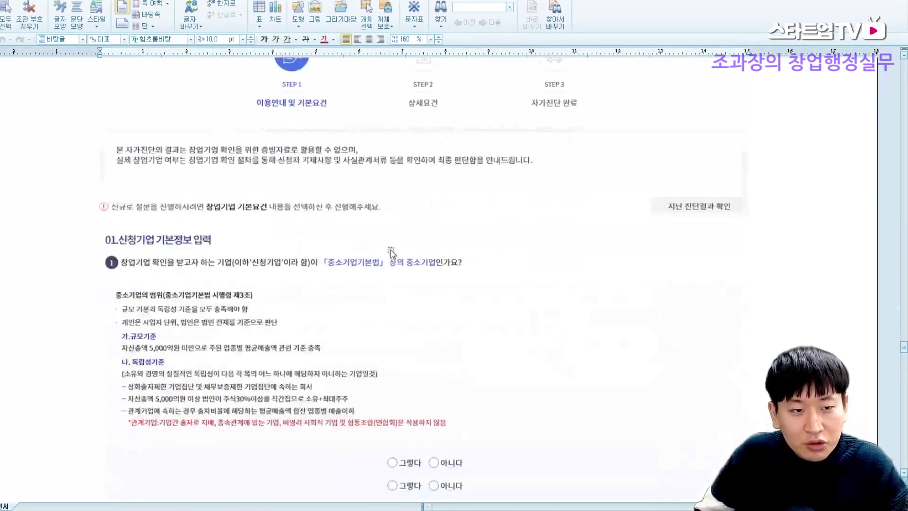
scroll(396, 255, "up", 5)
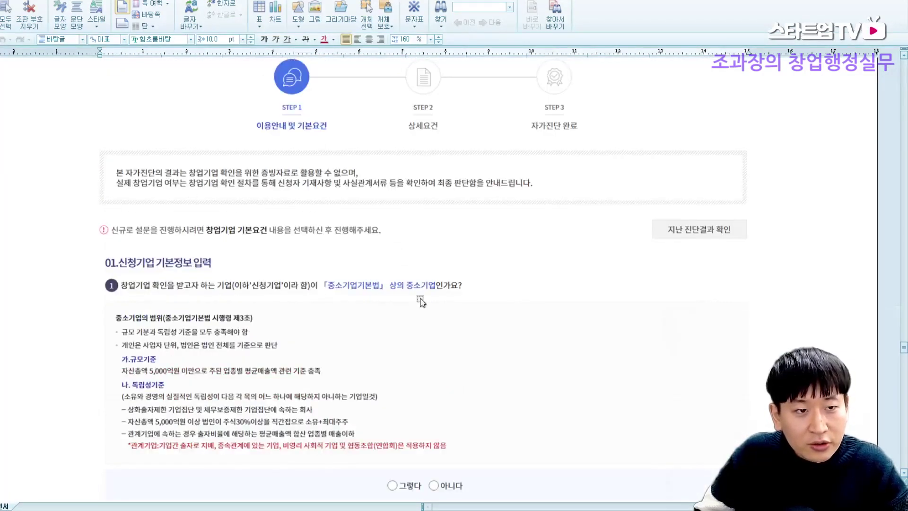
scroll(420, 300, "down", 3)
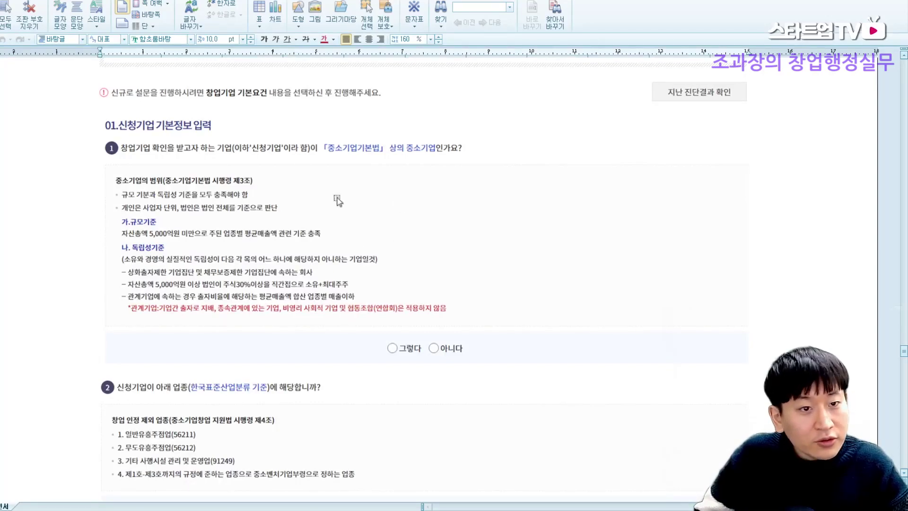
scroll(454, 241, "down", 6)
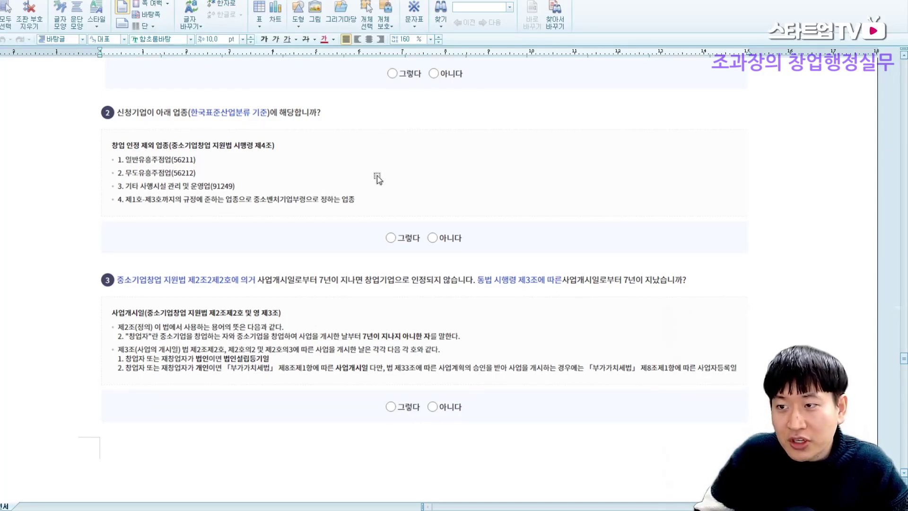
scroll(378, 180, "up", 7)
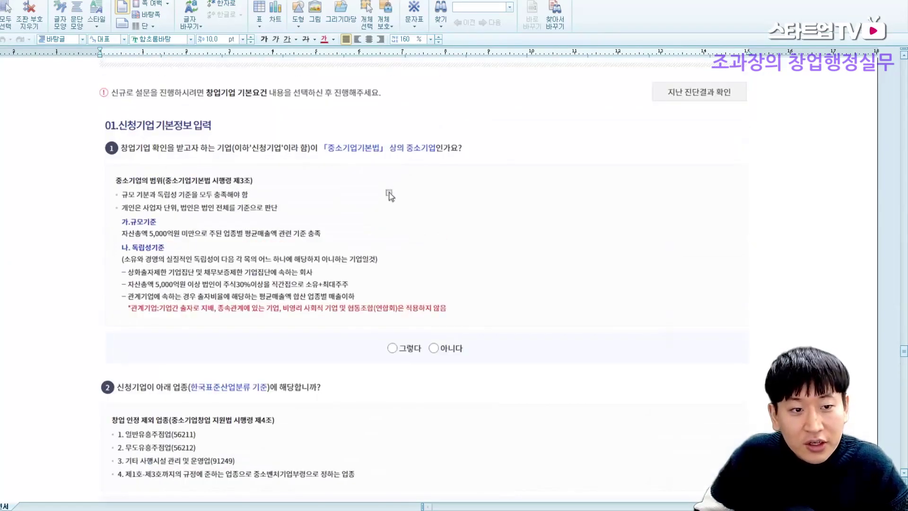
scroll(490, 260, "down", 5)
scroll(490, 248, "down", 4)
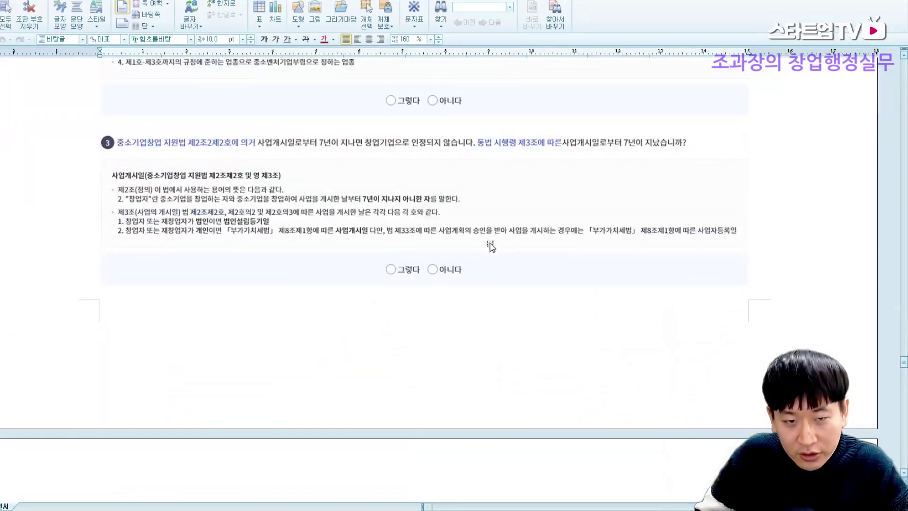
scroll(542, 324, "up", 7)
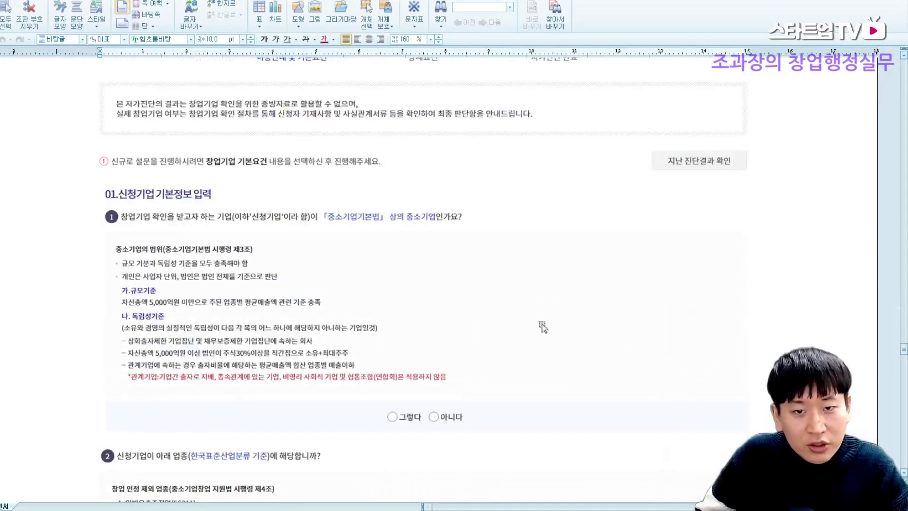
scroll(448, 262, "down", 9)
scroll(448, 263, "down", 5)
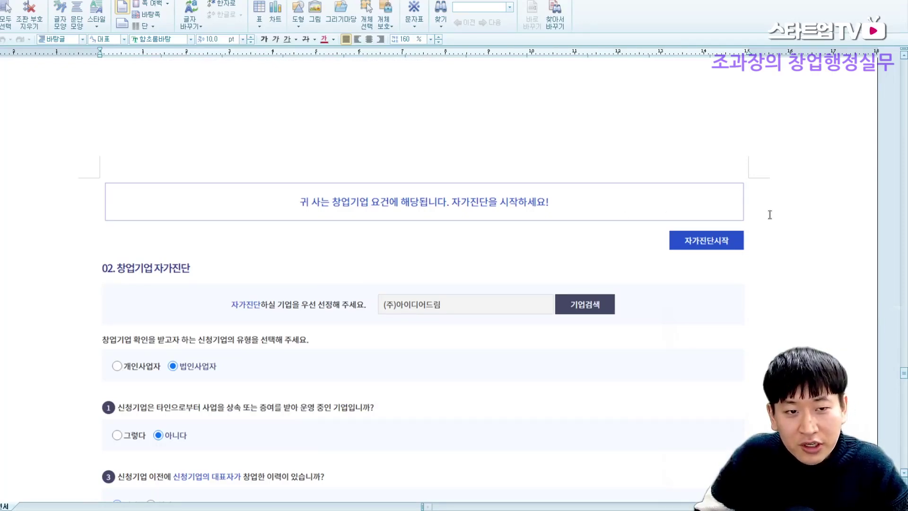
Examine the captured 02. 창업기업 자가진단 questionnaire, covering company type, inheritance, prior startup history and status of previous businesses
scroll(614, 264, "down", 10)
scroll(554, 313, "up", 10)
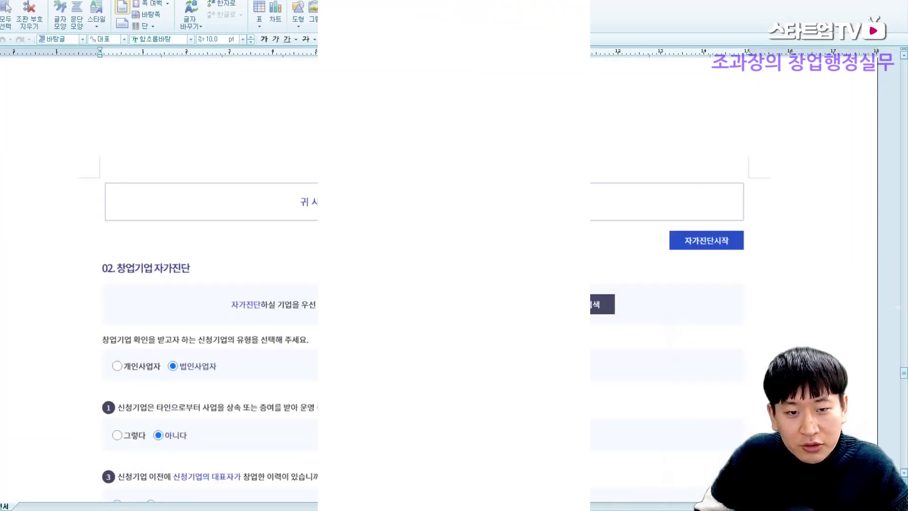
scroll(710, 223, "down", 3)
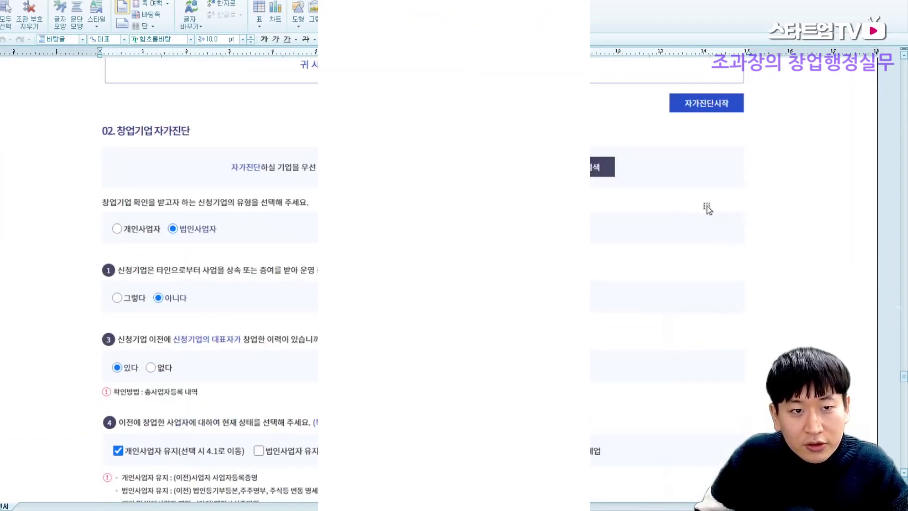
scroll(707, 206, "up", 4)
scroll(707, 206, "down", 5)
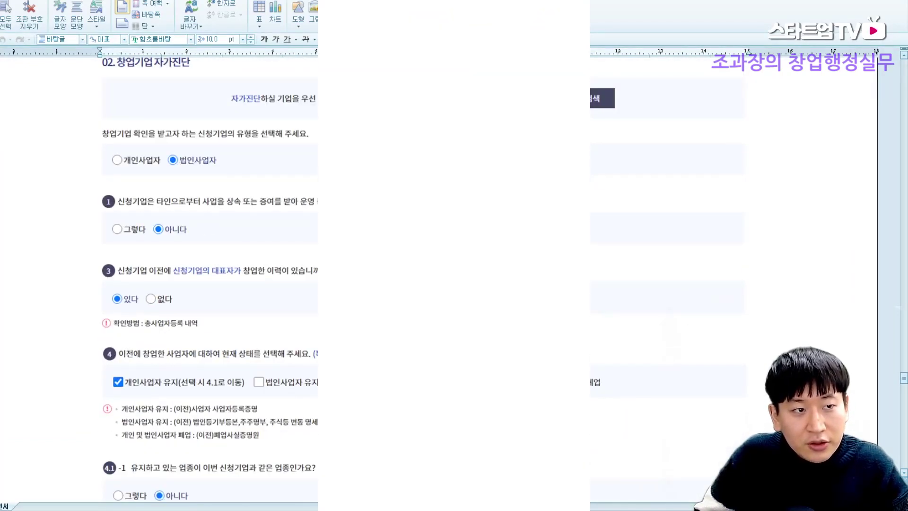
Read the end of the captured self-diagnosis and its result page, including the 증빙자료 제출 list of required documents
scroll(568, 279, "up", 1)
scroll(685, 287, "down", 5)
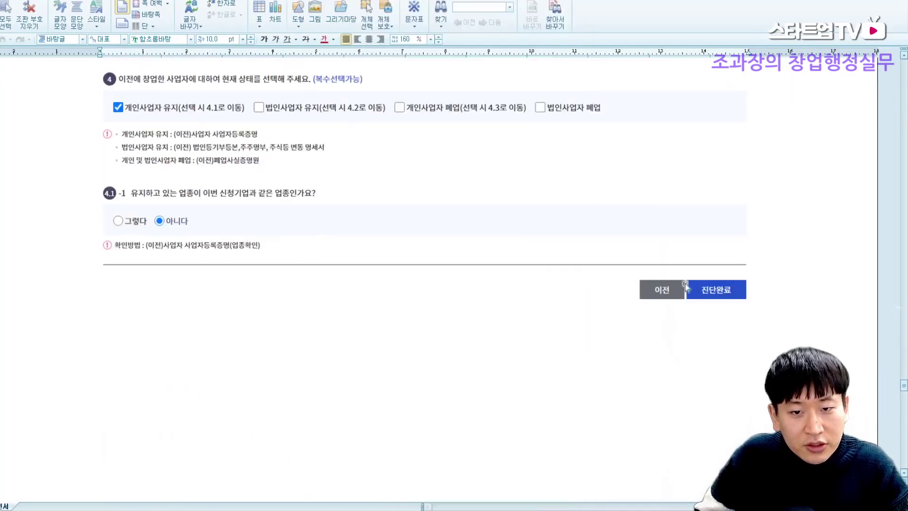
scroll(334, 279, "down", 10)
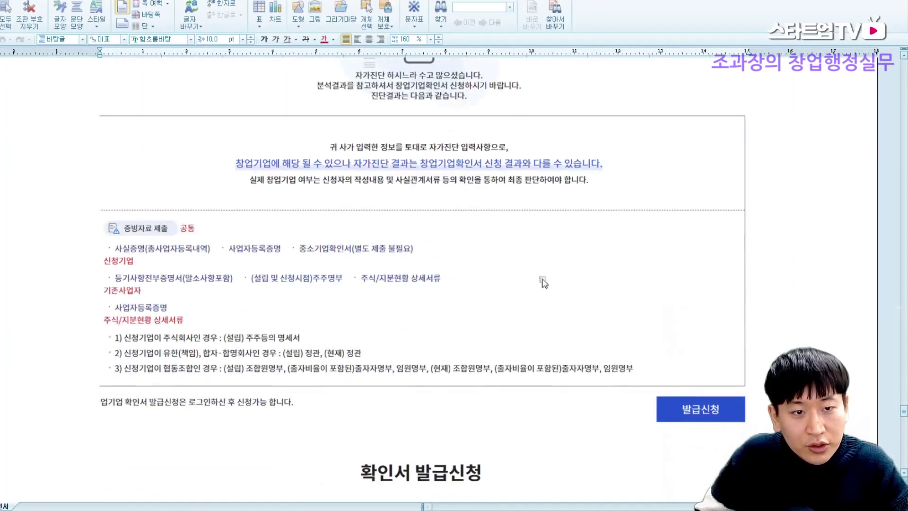
scroll(476, 282, "up", 4)
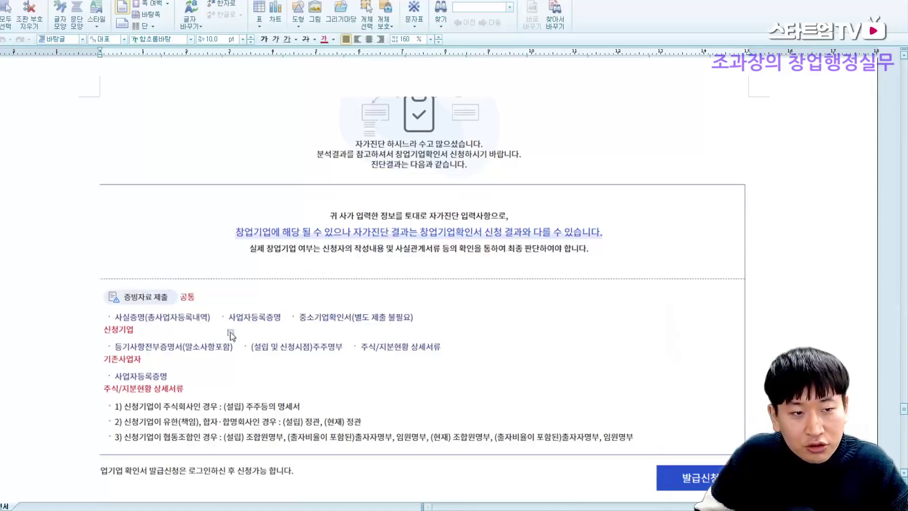
scroll(587, 335, "down", 3)
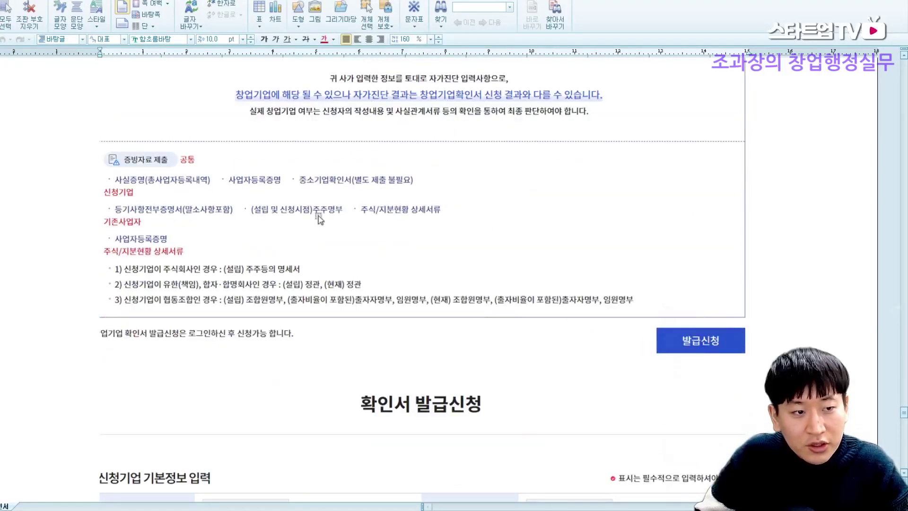
scroll(319, 215, "up", 1)
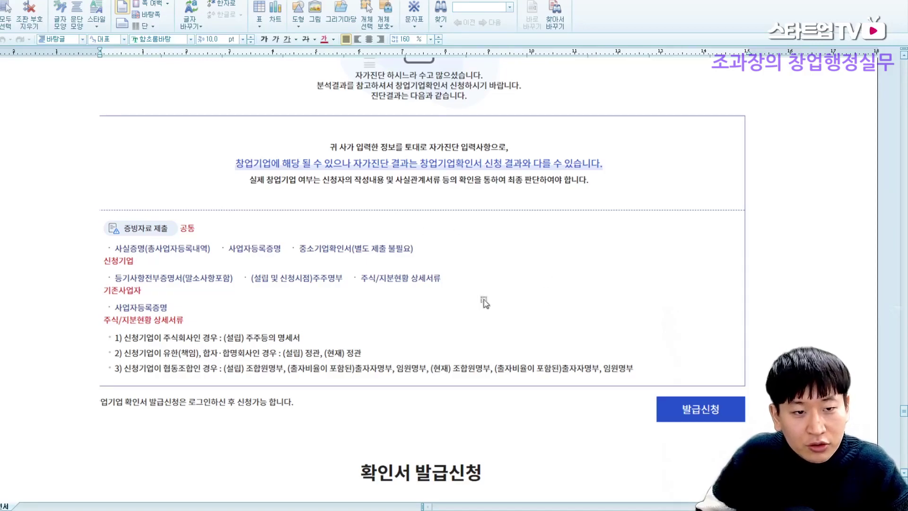
scroll(577, 243, "up", 2)
scroll(589, 239, "down", 2)
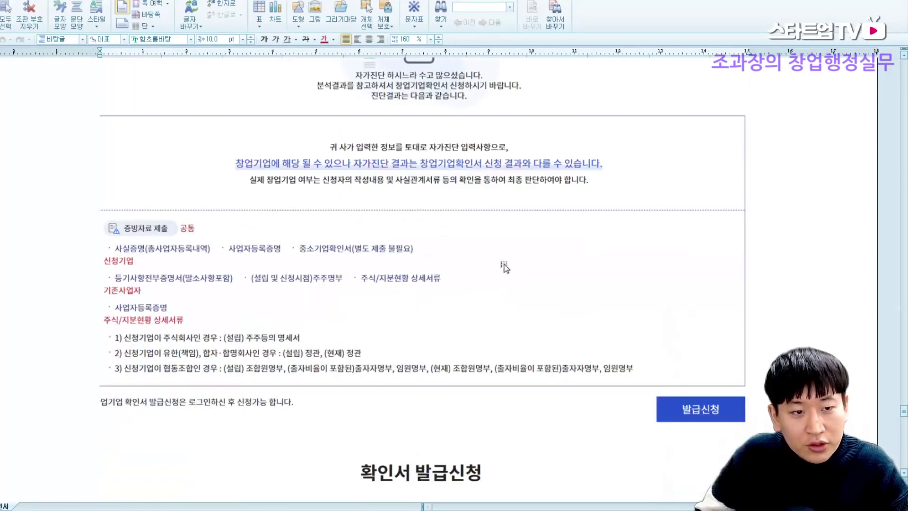
Examine the captured 확인서 발급신청 form's 신청기업 기본정보 입력 fields, down to 기 창업이력 유무 and 상속 증여 여부
scroll(505, 264, "down", 3)
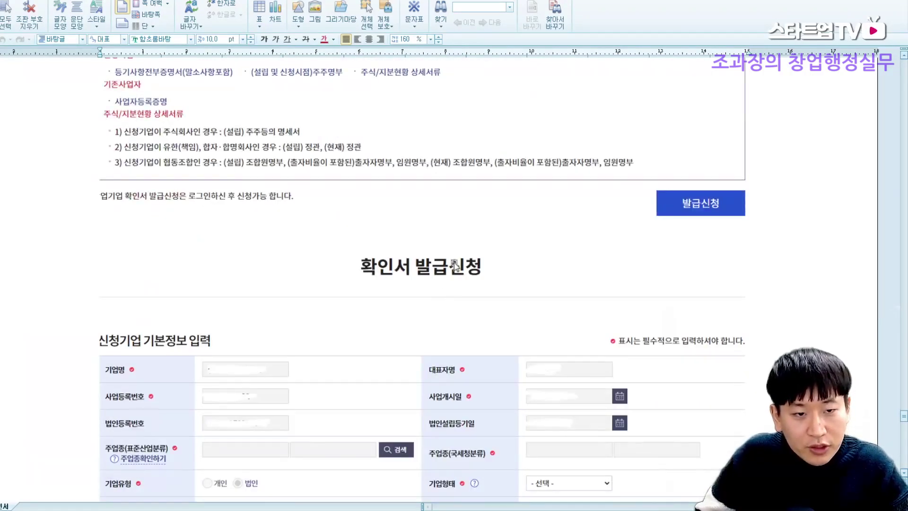
scroll(453, 270, "down", 4)
scroll(337, 237, "up", 2)
scroll(353, 220, "down", 1)
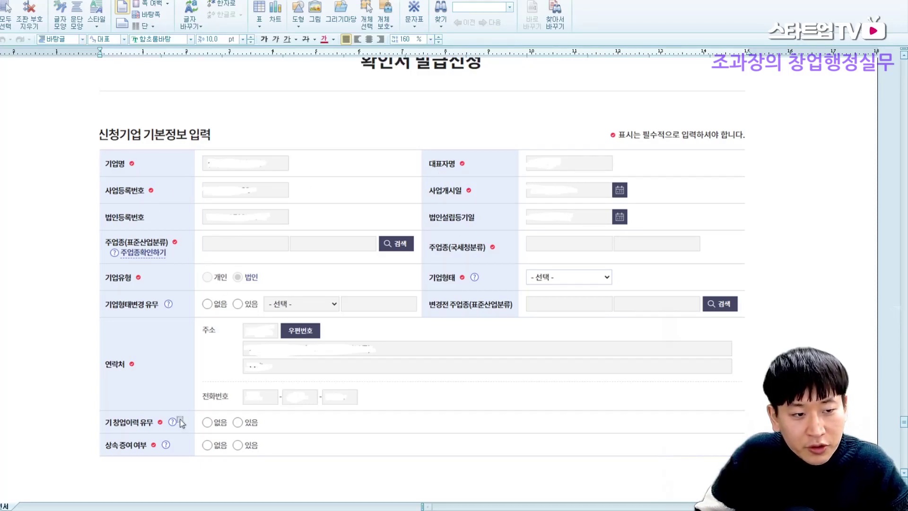
Examine the captured 주주현황 정보 questions and the 증빙자료제출 section with its document list, file rules and 첨부파일 field
scroll(584, 326, "down", 4)
scroll(584, 311, "down", 10)
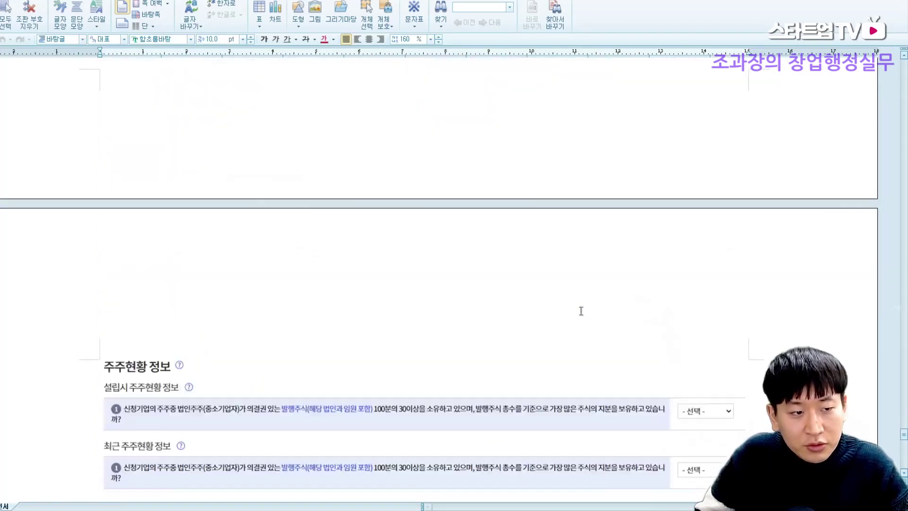
scroll(495, 261, "up", 2)
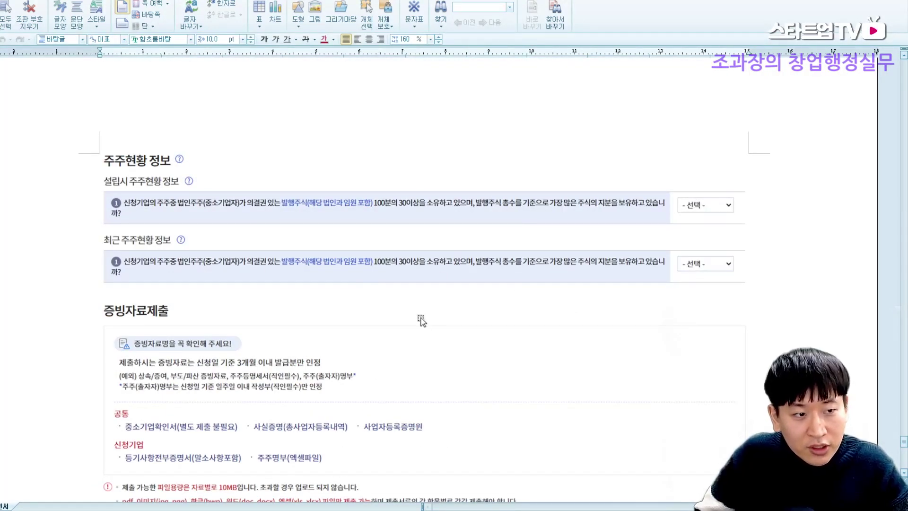
scroll(420, 317, "down", 5)
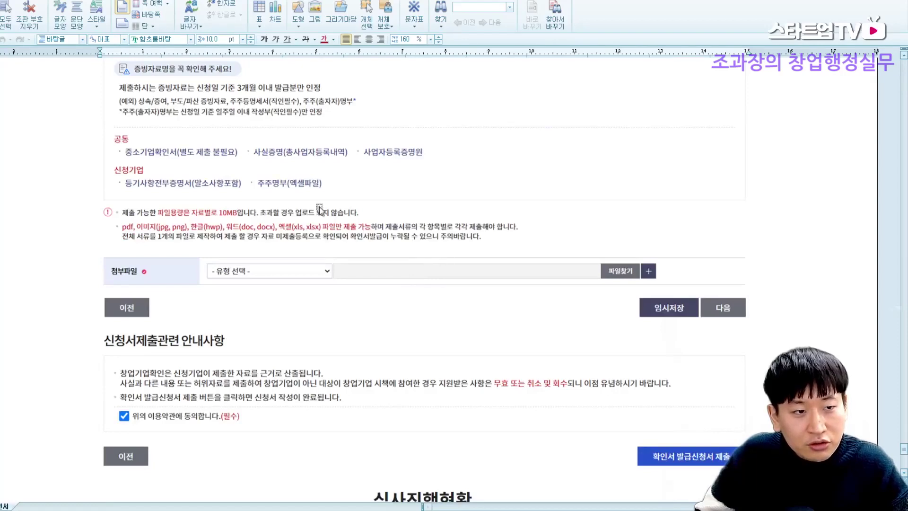
scroll(305, 214, "up", 3)
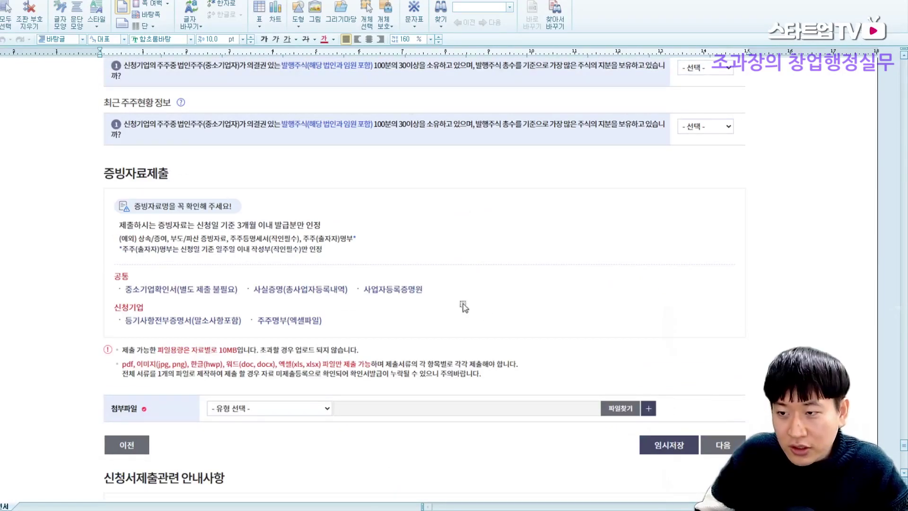
scroll(444, 301, "down", 4)
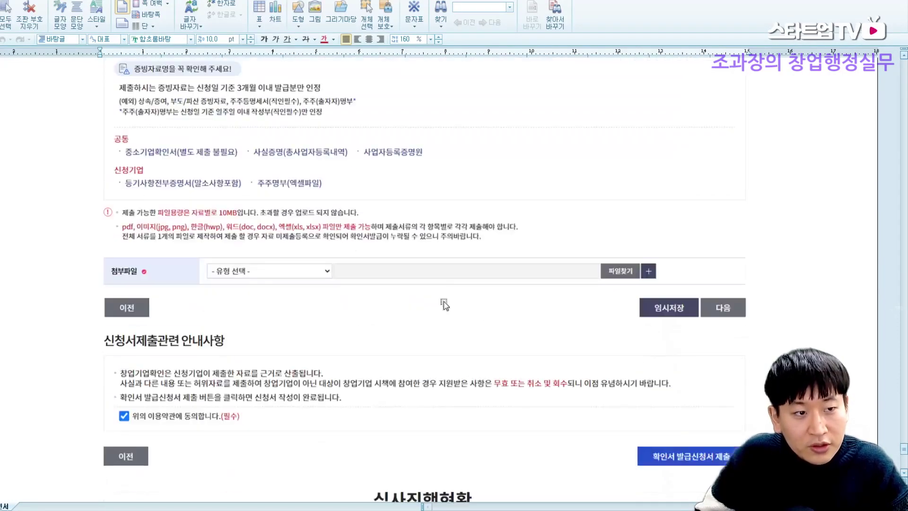
scroll(455, 231, "up", 3)
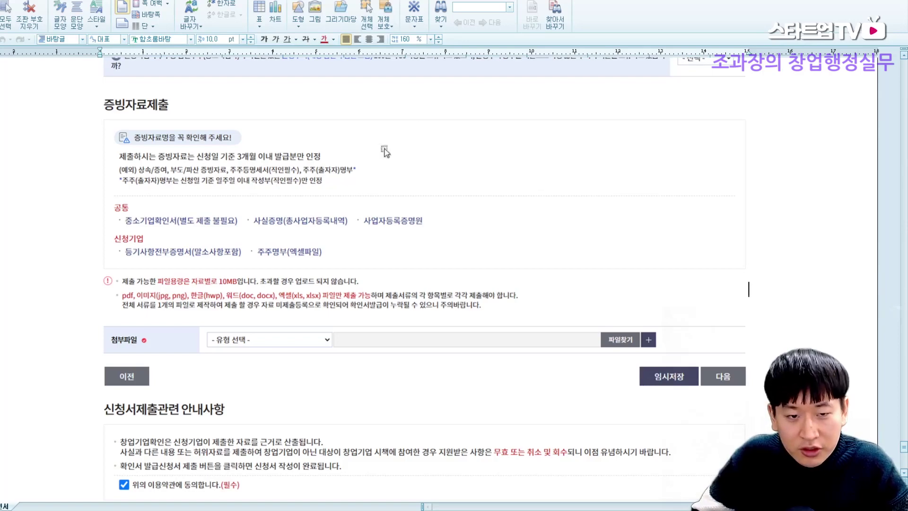
scroll(662, 331, "up", 9)
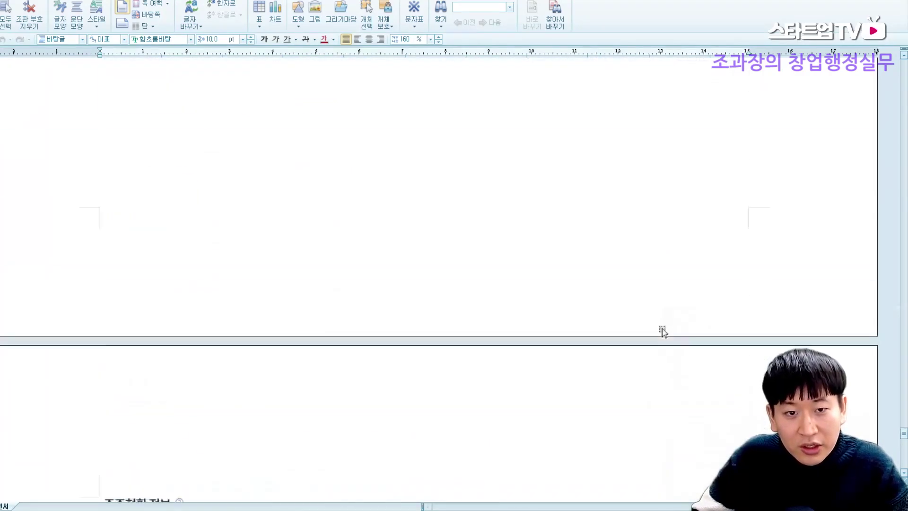
scroll(662, 326, "down", 10)
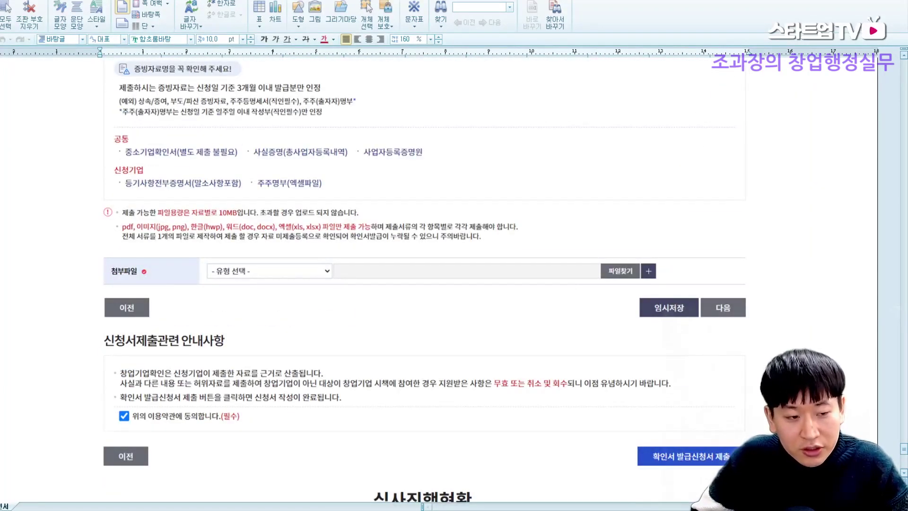
Switch to the browser to locate 심사진행현황 under 창업기업 확인서발급, and return to the guide document
mouse_move(47, 508)
left_click(3, 509)
mouse_move(503, 35)
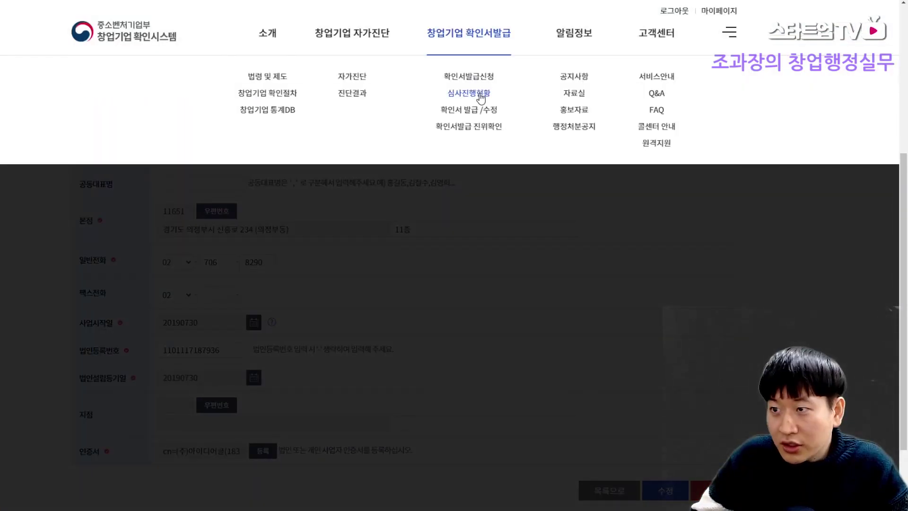
mouse_move(314, 491)
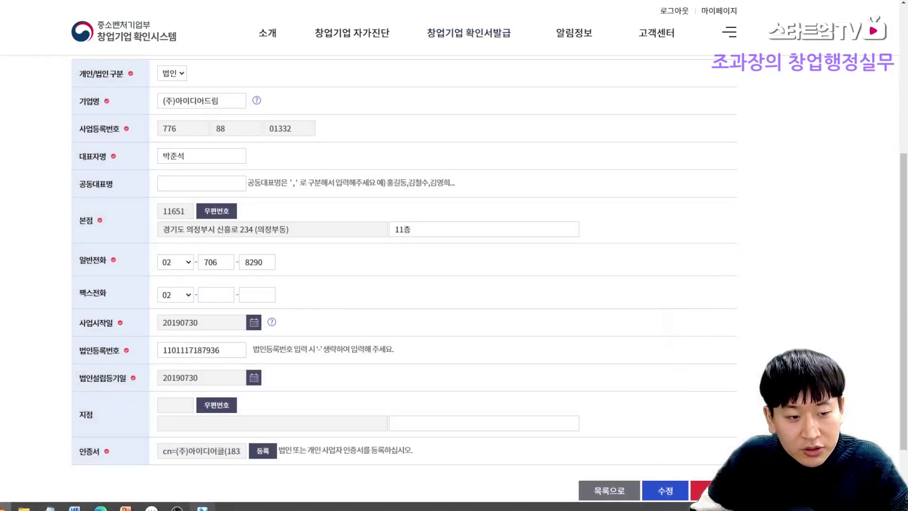
left_click(202, 507)
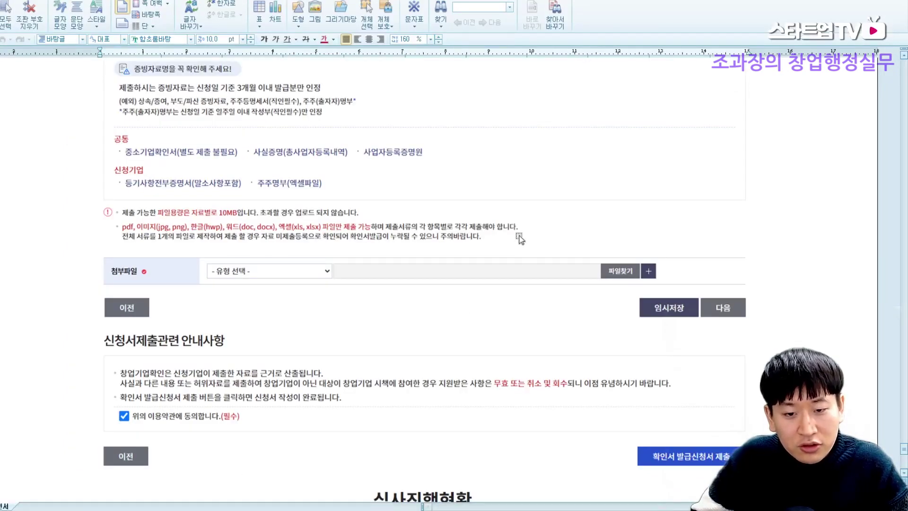
Review the 증빙자료 rules and the 신청서제출관련 안내사항 section, including the terms consent and 확인서 발급신청서 제출
scroll(520, 240, "down", 6)
scroll(495, 258, "up", 2)
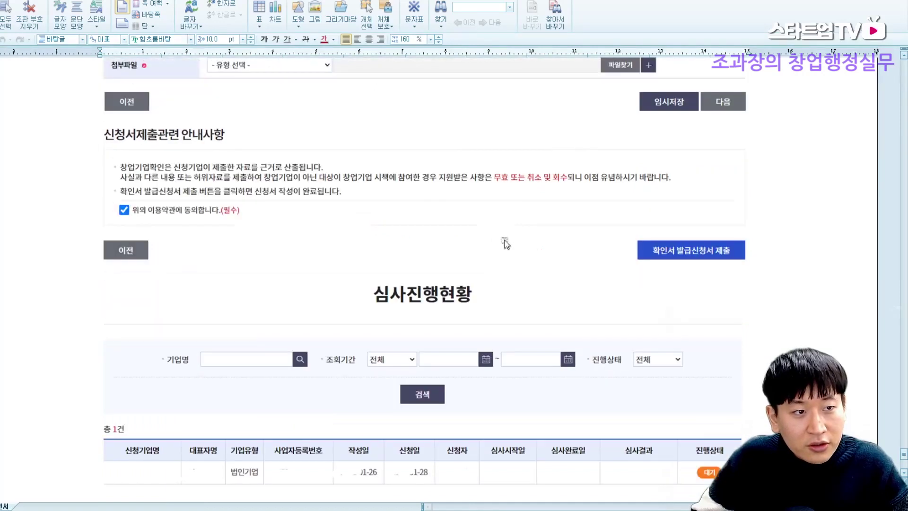
scroll(643, 265, "up", 4)
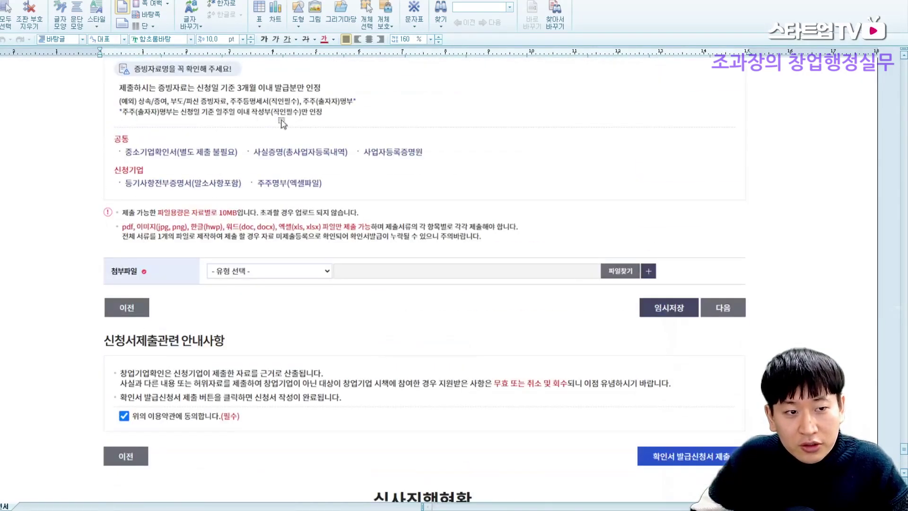
scroll(514, 253, "down", 1)
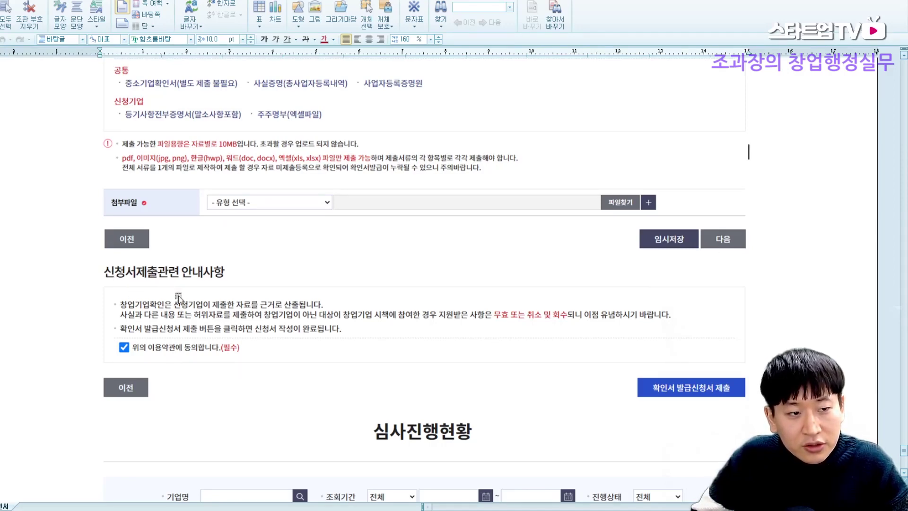
scroll(622, 354, "down", 4)
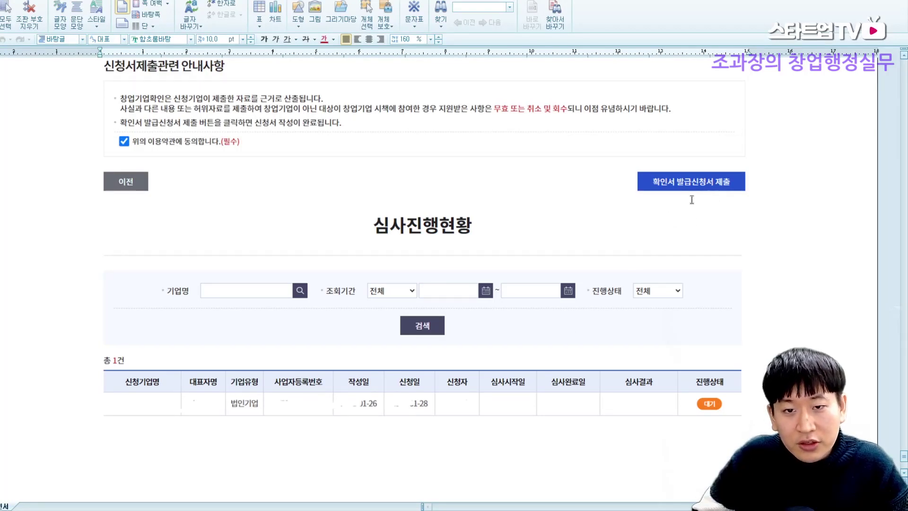
scroll(710, 256, "up", 1)
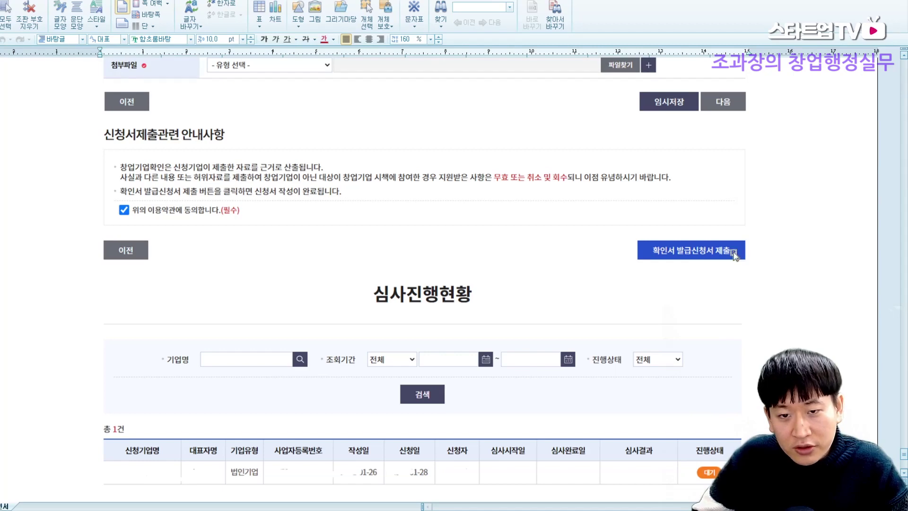
scroll(659, 254, "down", 2)
scroll(678, 244, "up", 3)
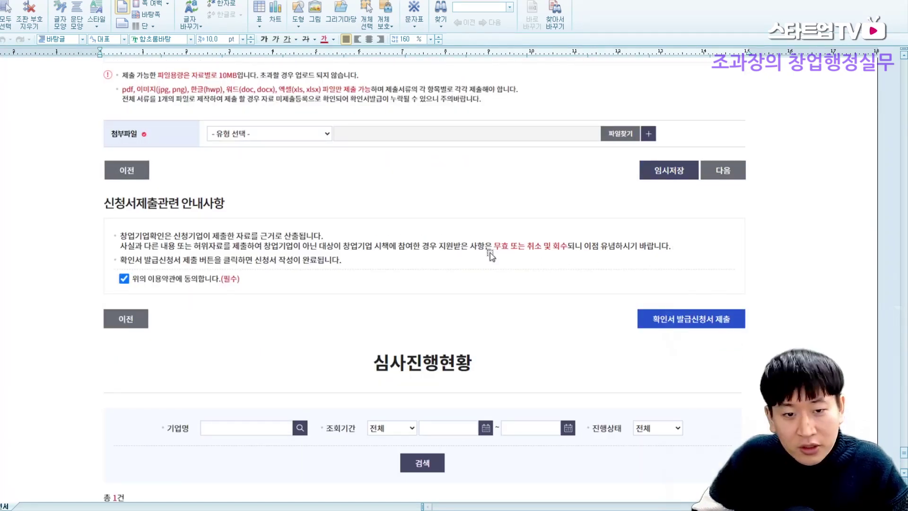
Examine the captured 심사진행현황 page, covering its search filters and the application's 진행상태 column
scroll(491, 255, "down", 3)
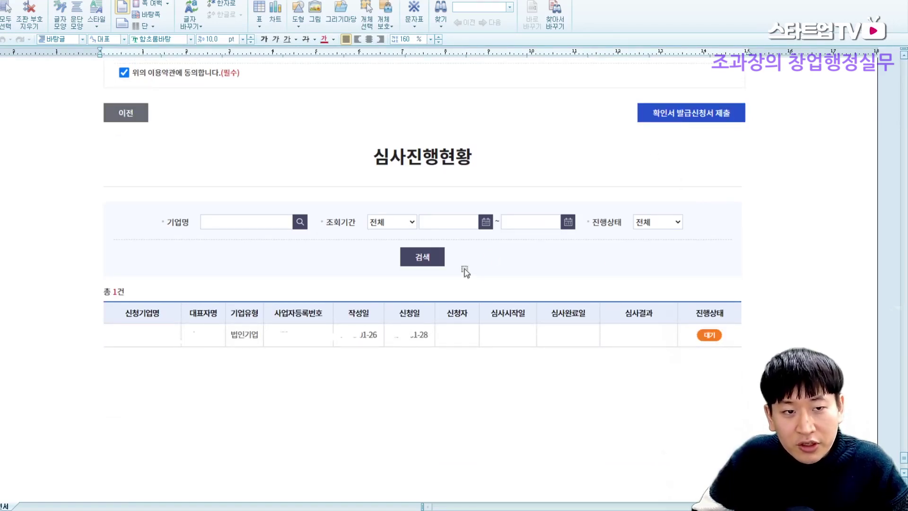
scroll(551, 308, "down", 2)
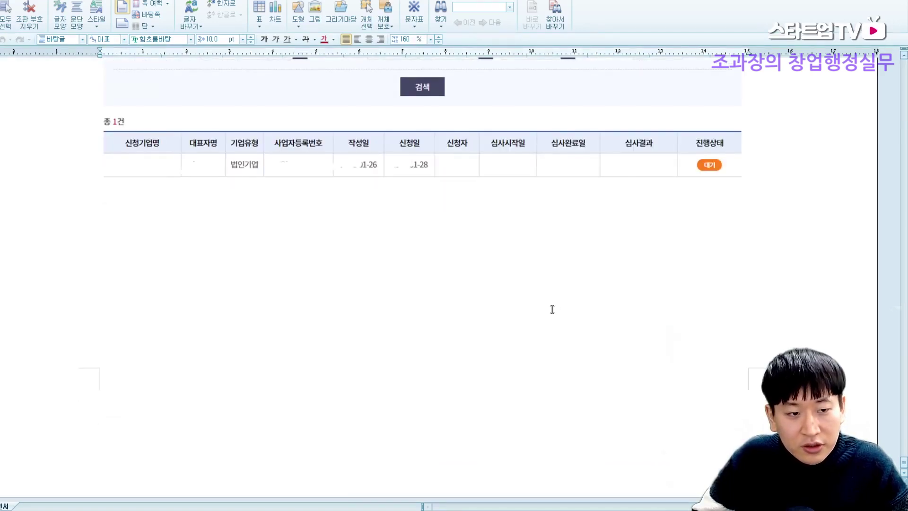
scroll(551, 308, "up", 3)
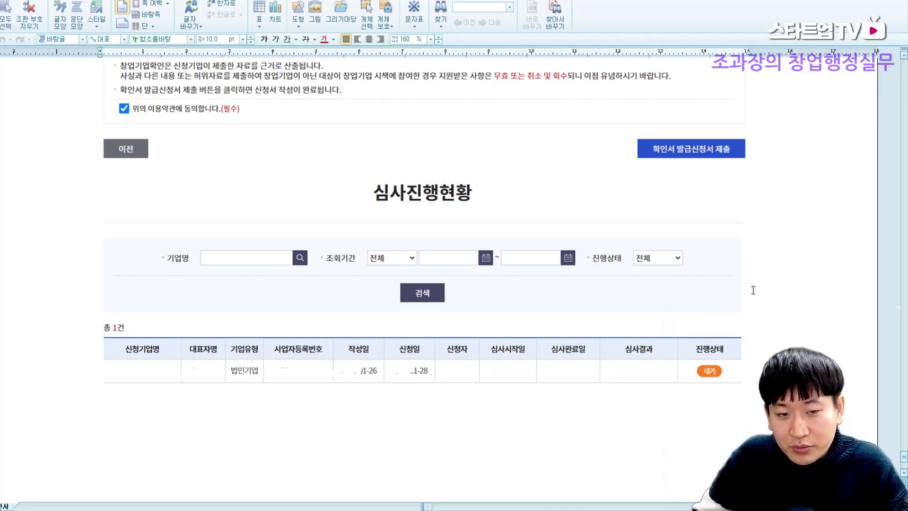
scroll(753, 290, "down", 3)
scroll(753, 290, "up", 4)
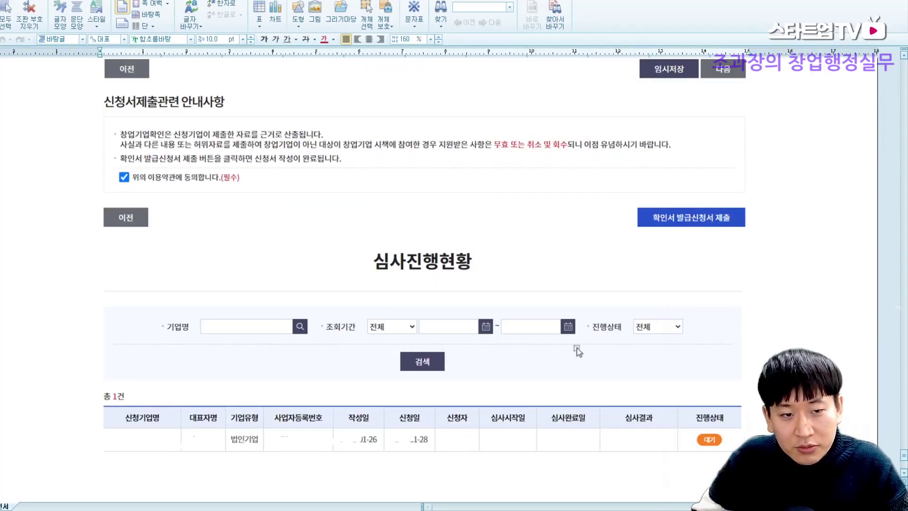
scroll(768, 300, "down", 3)
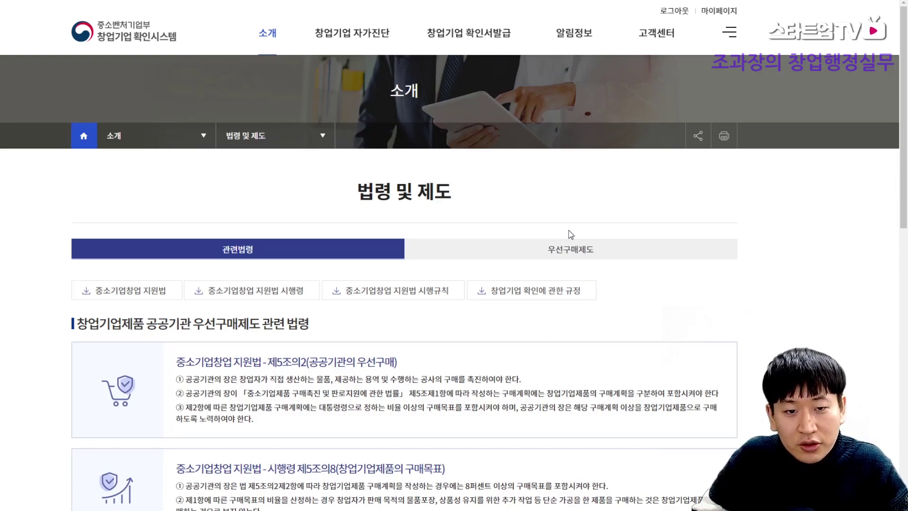
mouse_move(336, 38)
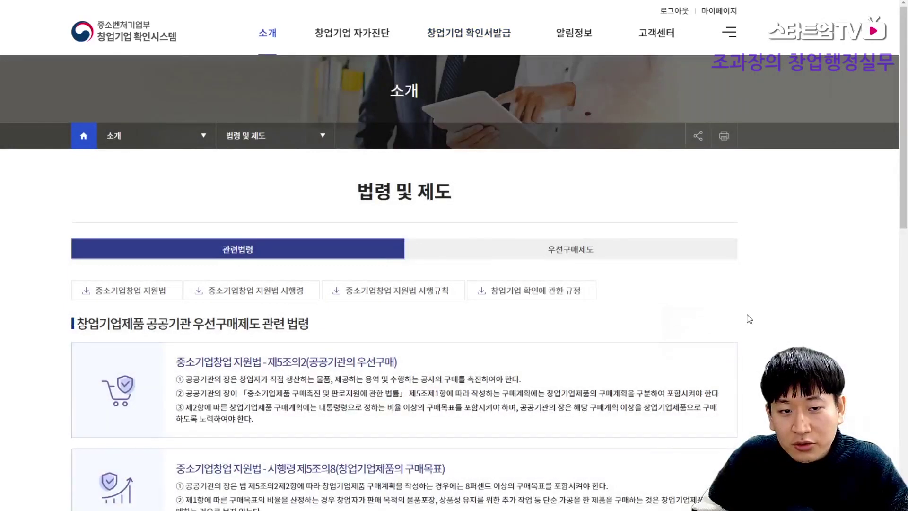
left_click_drag(749, 319, 320, 180)
left_click(393, 185)
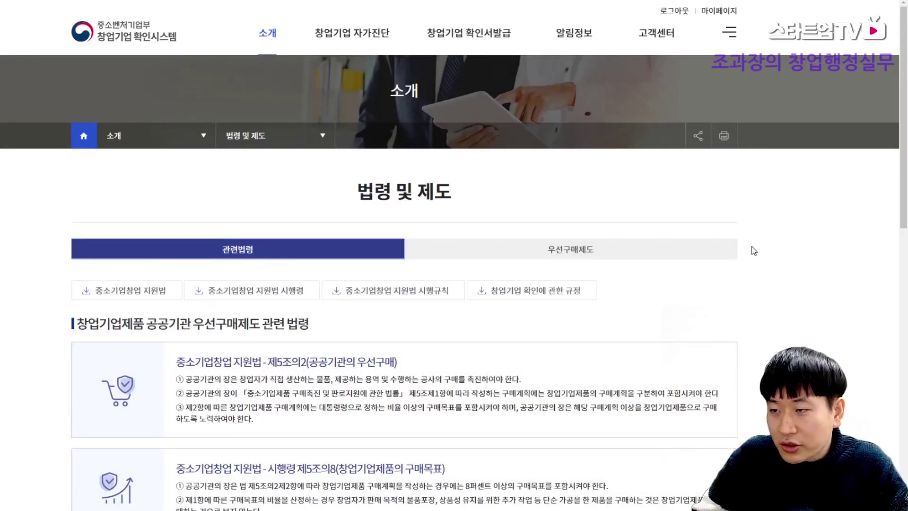